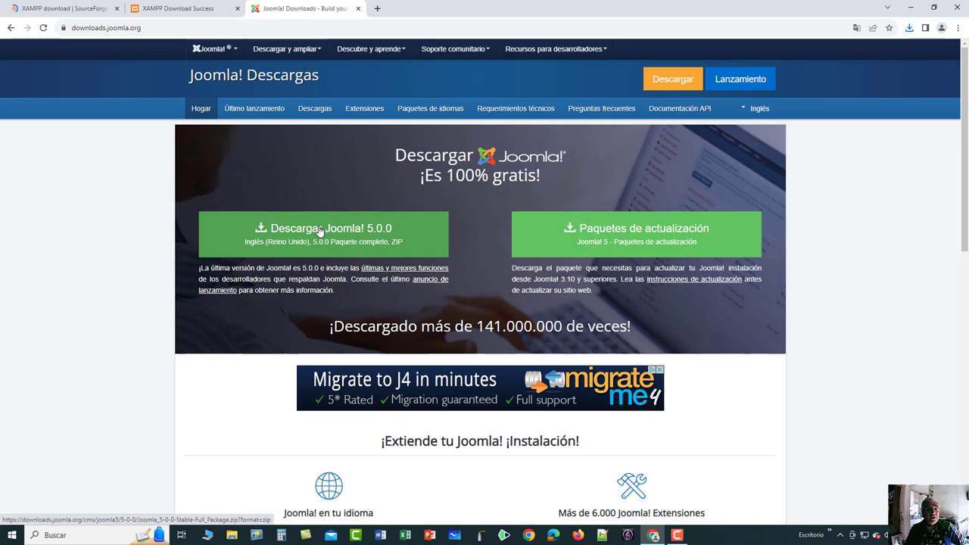
Download the Joomla 5.0.0 full package zip into Descargas and check Chrome's recent downloads list.
{"action": "left_click", "coordinate": [322, 233]}
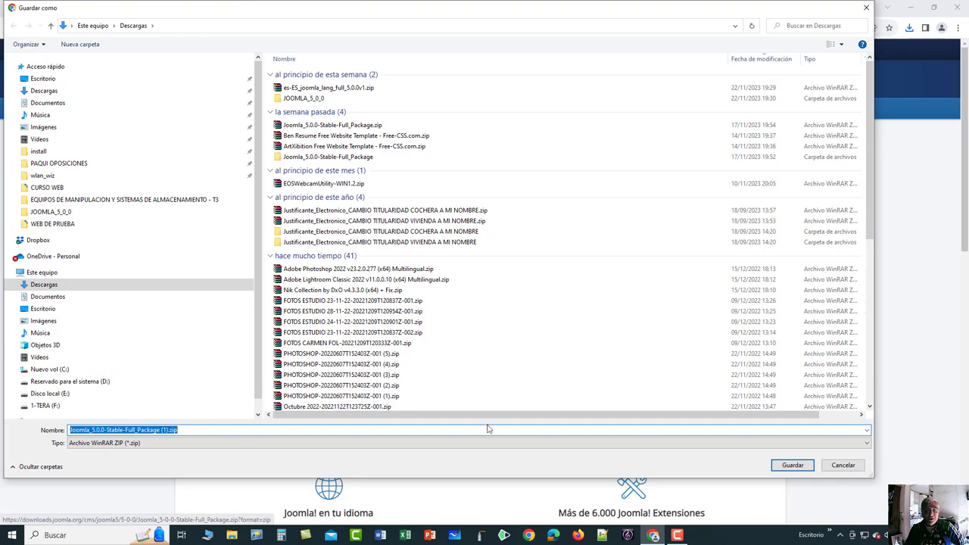
{"action": "left_click", "coordinate": [793, 465]}
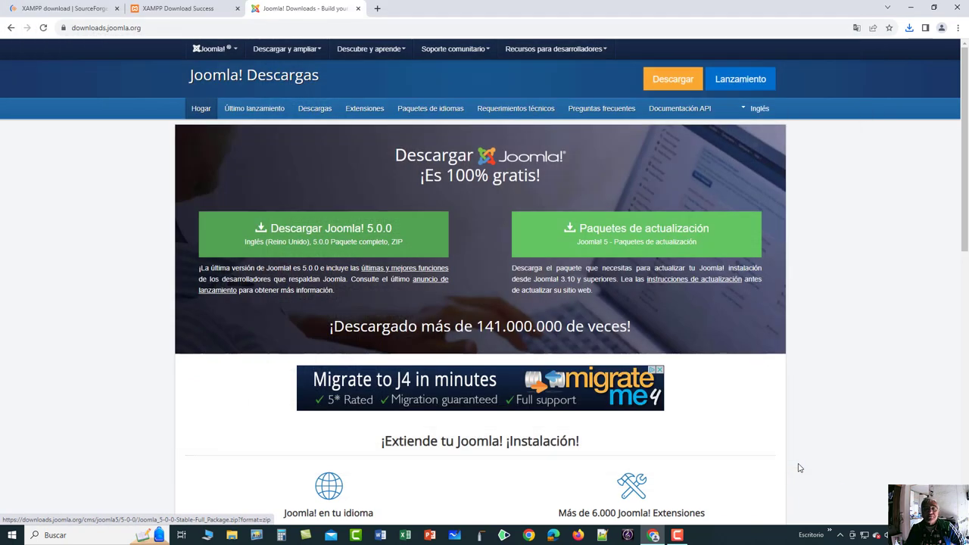
{"action": "left_click", "coordinate": [910, 27]}
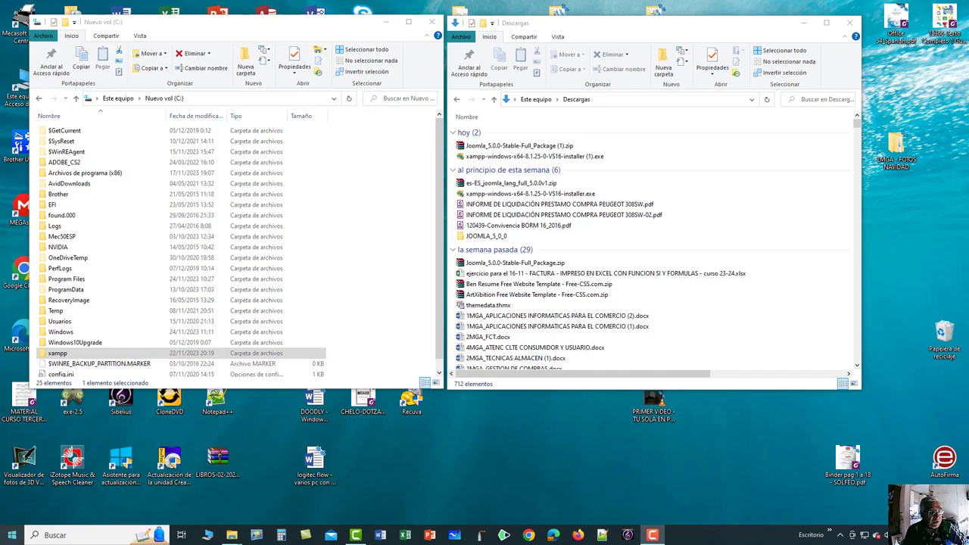
{"action": "left_click", "coordinate": [13, 538]}
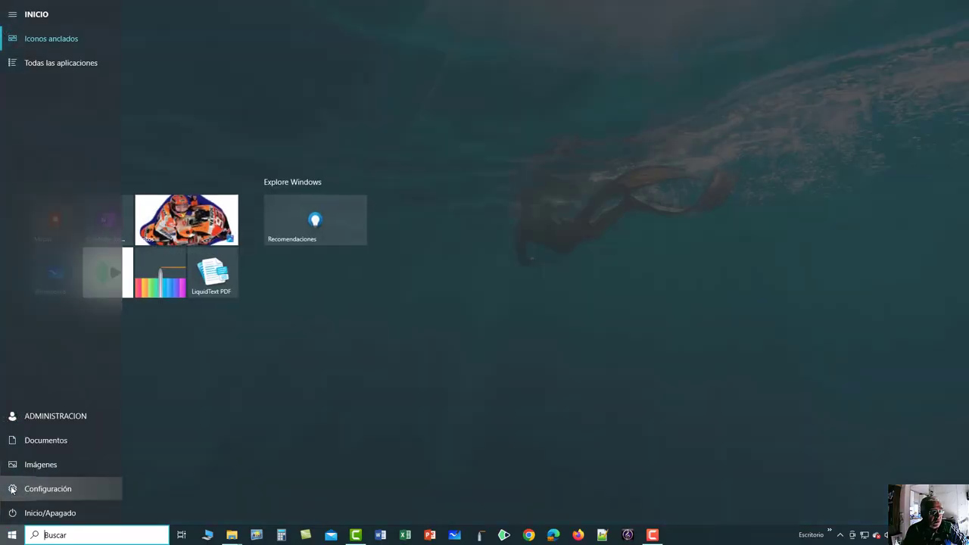
{"action": "left_click", "coordinate": [12, 490]}
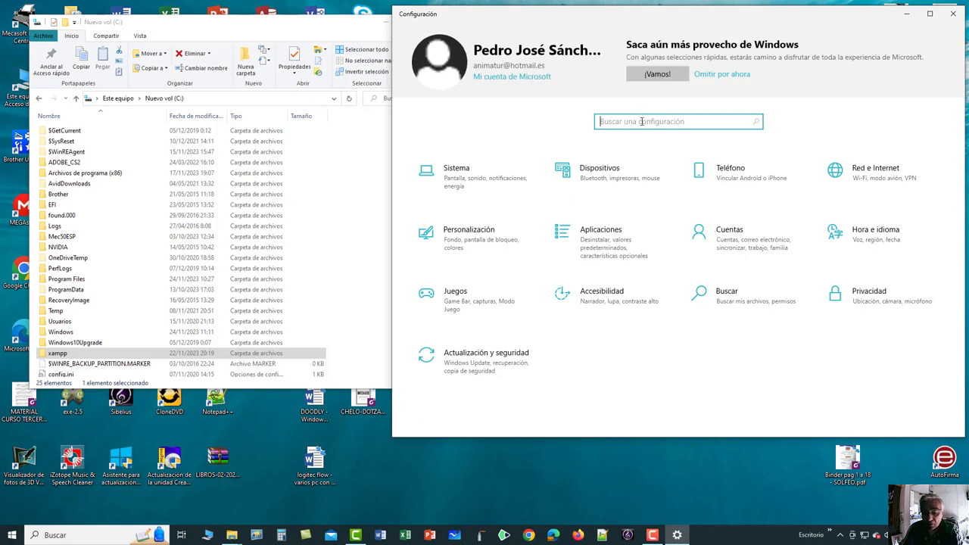
{"action": "type", "text": "QUITAR"}
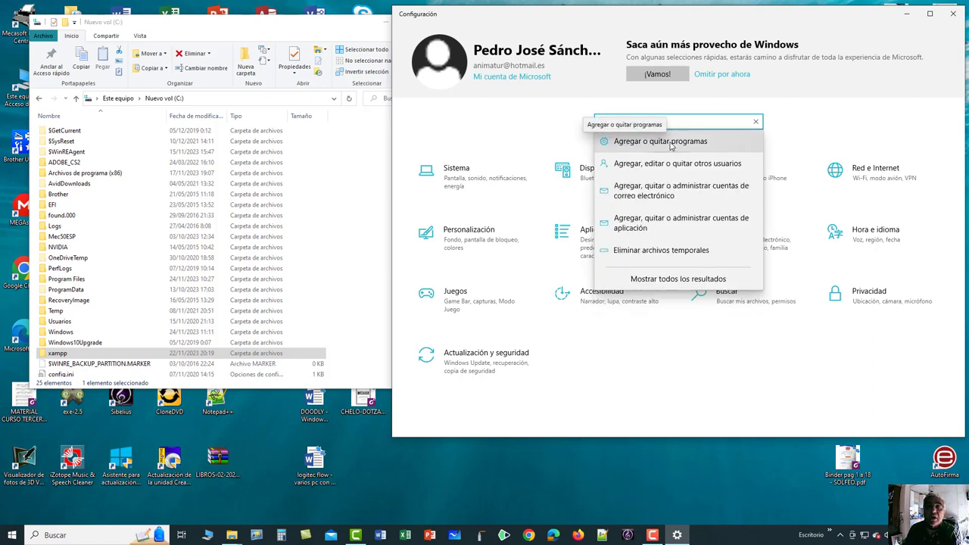
{"action": "left_click", "coordinate": [671, 146]}
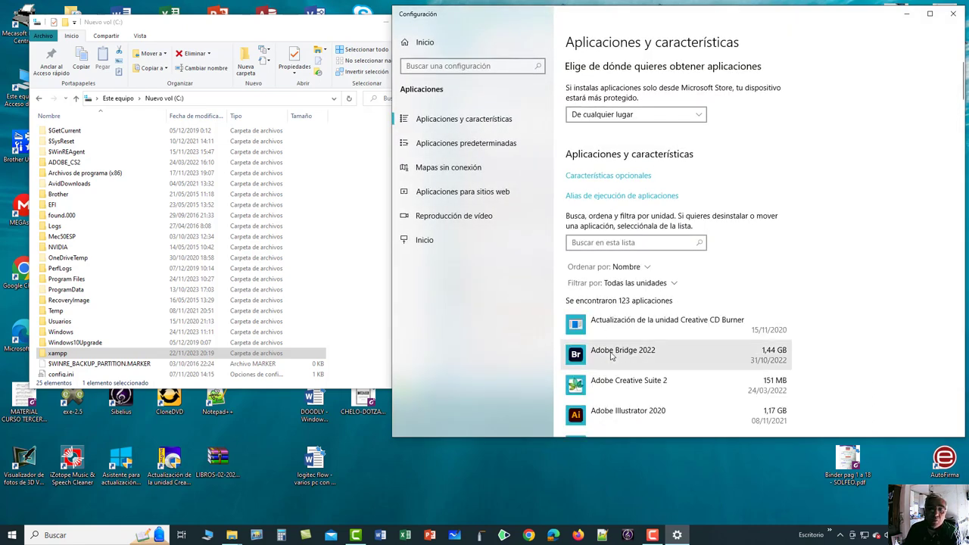
{"action": "scroll", "coordinate": [612, 356], "scroll_direction": "down", "scroll_amount": 8}
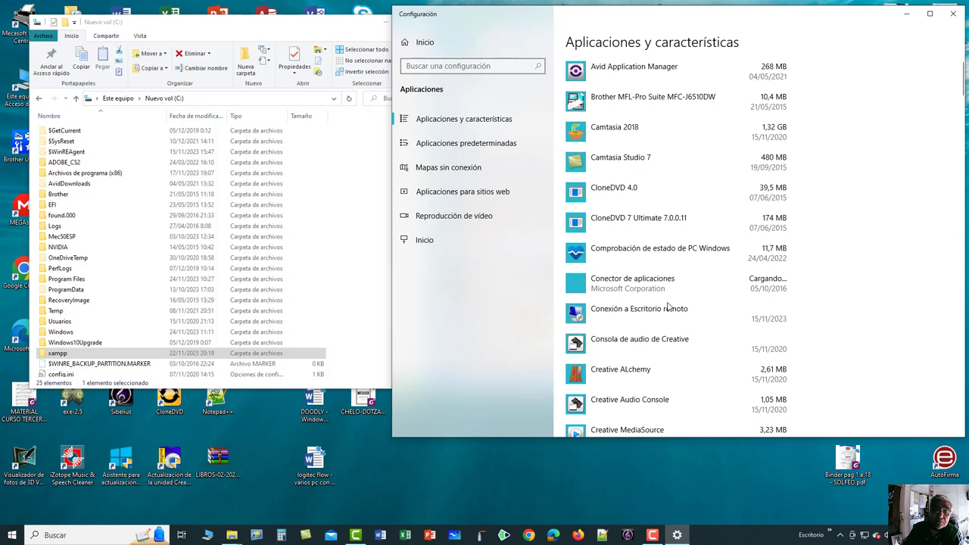
{"action": "scroll", "coordinate": [668, 306], "scroll_direction": "down", "scroll_amount": 12}
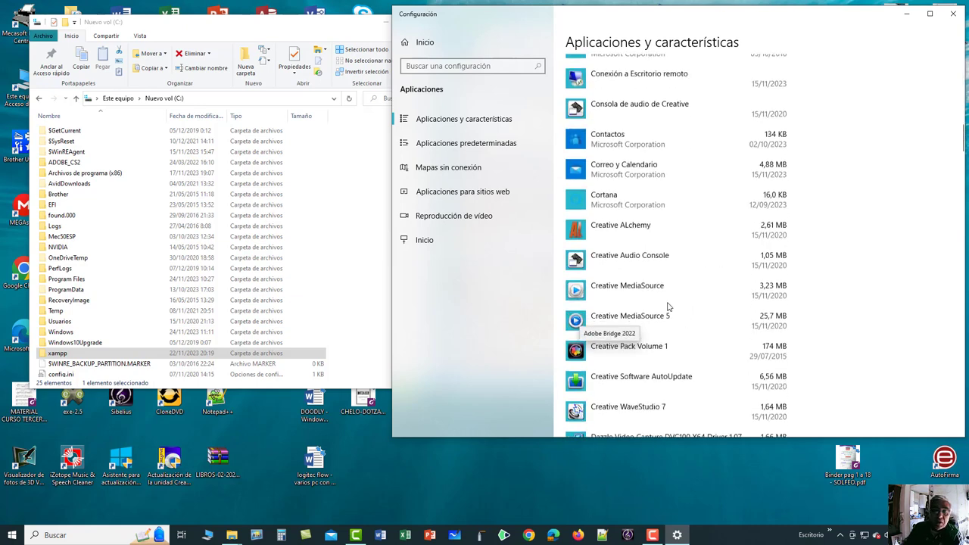
{"action": "scroll", "coordinate": [668, 307], "scroll_direction": "down", "scroll_amount": 15}
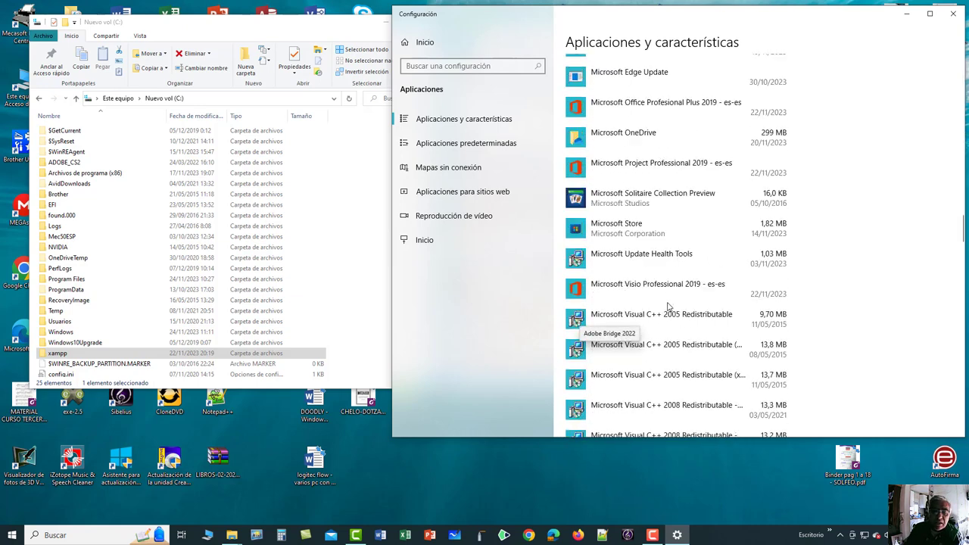
{"action": "scroll", "coordinate": [669, 307], "scroll_direction": "down", "scroll_amount": 15}
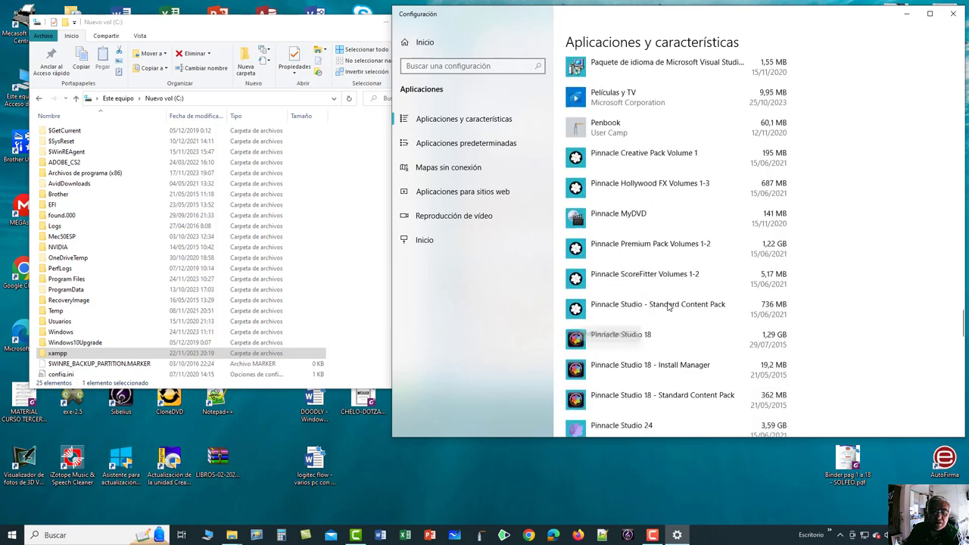
{"action": "scroll", "coordinate": [669, 307], "scroll_direction": "down", "scroll_amount": 10}
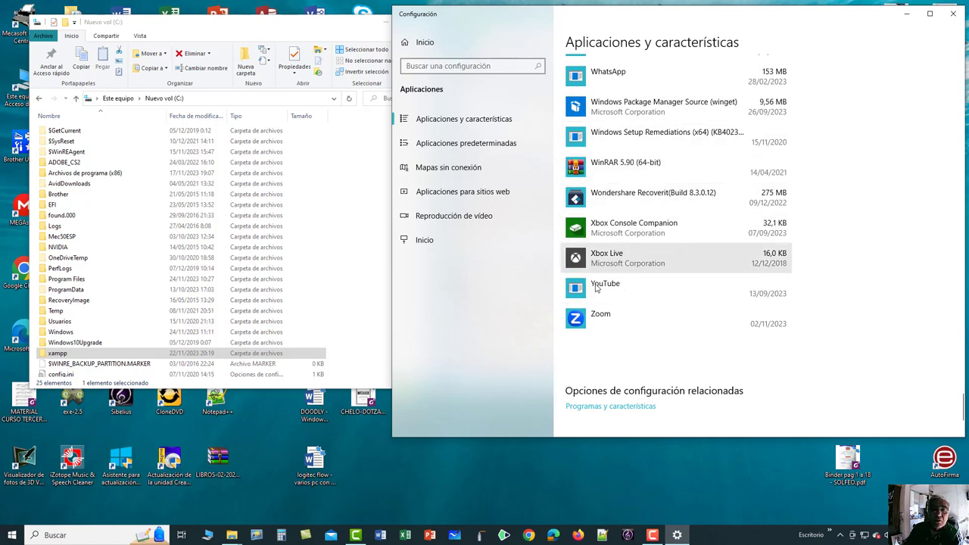
{"action": "left_click", "coordinate": [579, 321]}
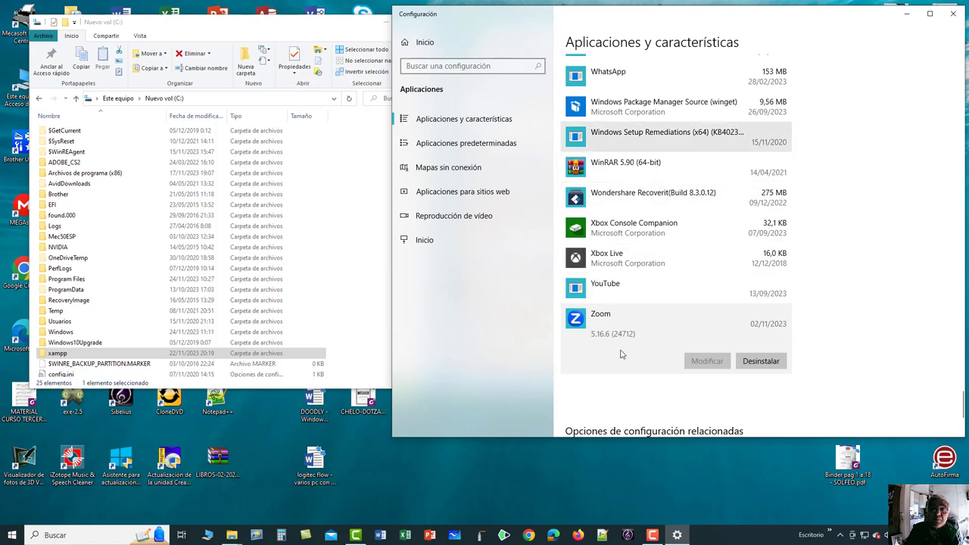
{"action": "left_click", "coordinate": [582, 232]}
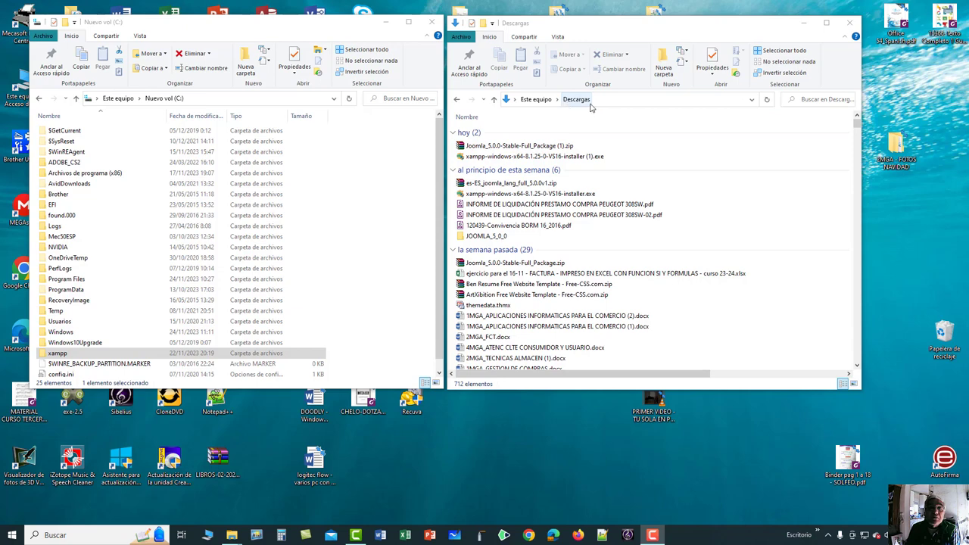
Run xampp-windows-x64-8.1.25-0-VS16-installer (1).exe from the Descargas folder.
{"action": "left_click", "coordinate": [466, 156]}
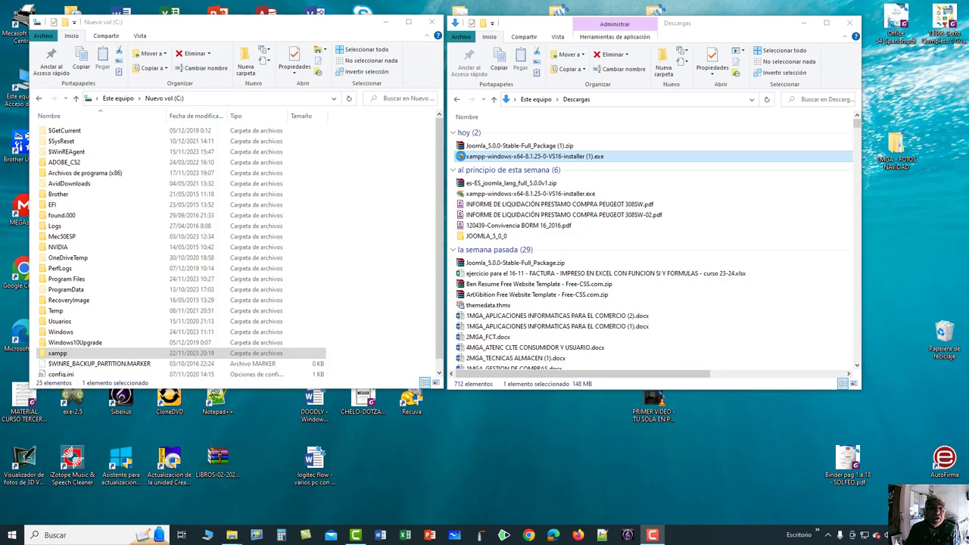
{"action": "left_click", "coordinate": [462, 156]}
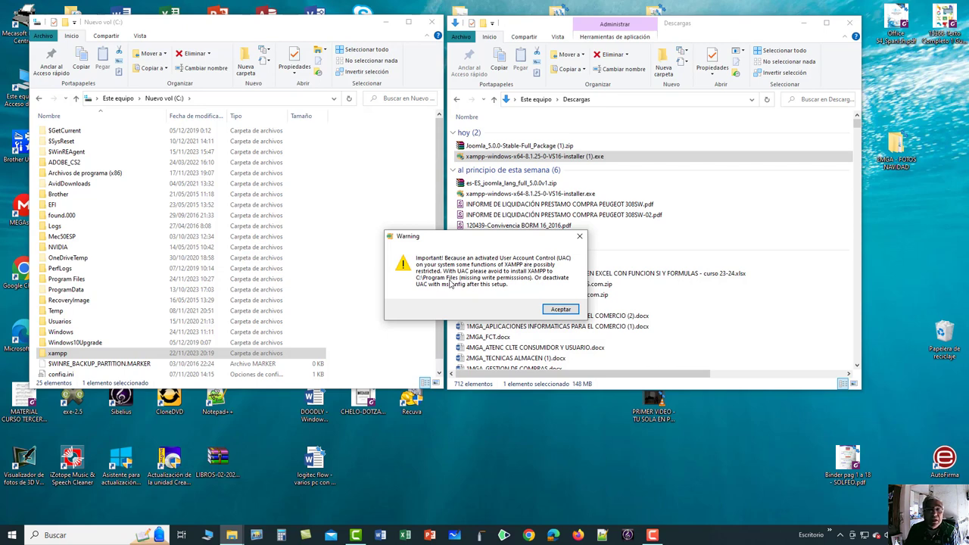
Acknowledge the UAC warning, pass the welcome page, and keep all components, including MySQL and FileZilla, selected.
{"action": "left_click", "coordinate": [560, 309]}
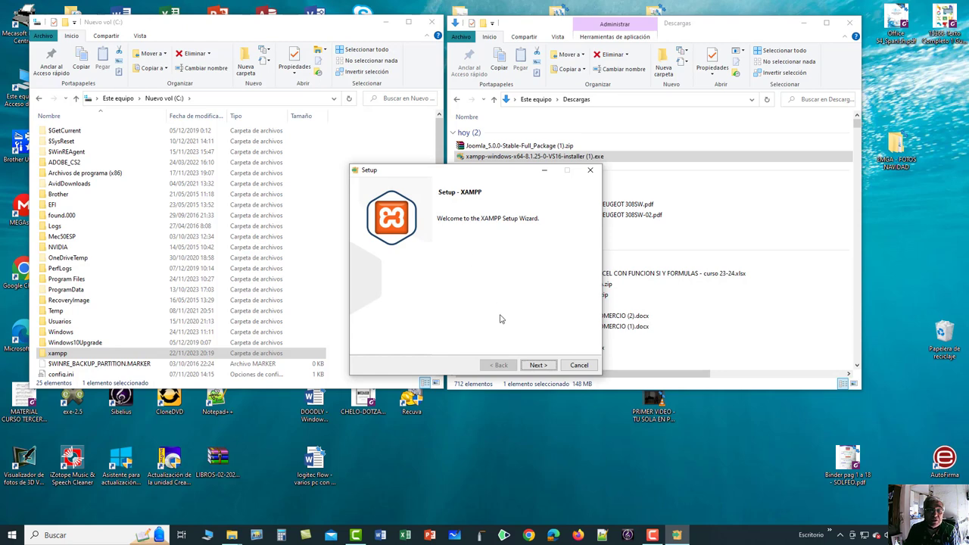
{"action": "left_click", "coordinate": [538, 365]}
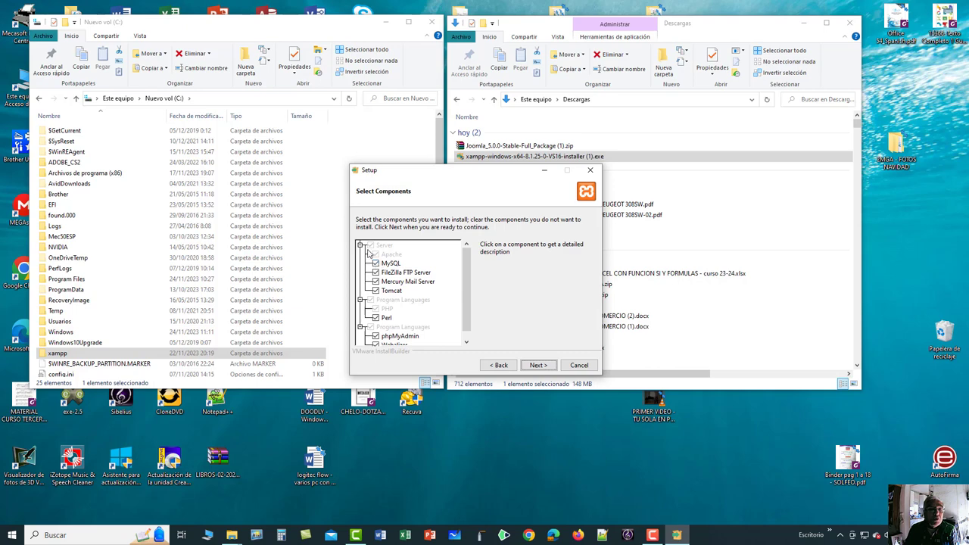
{"action": "left_click", "coordinate": [376, 263]}
{"action": "left_click", "coordinate": [376, 272]}
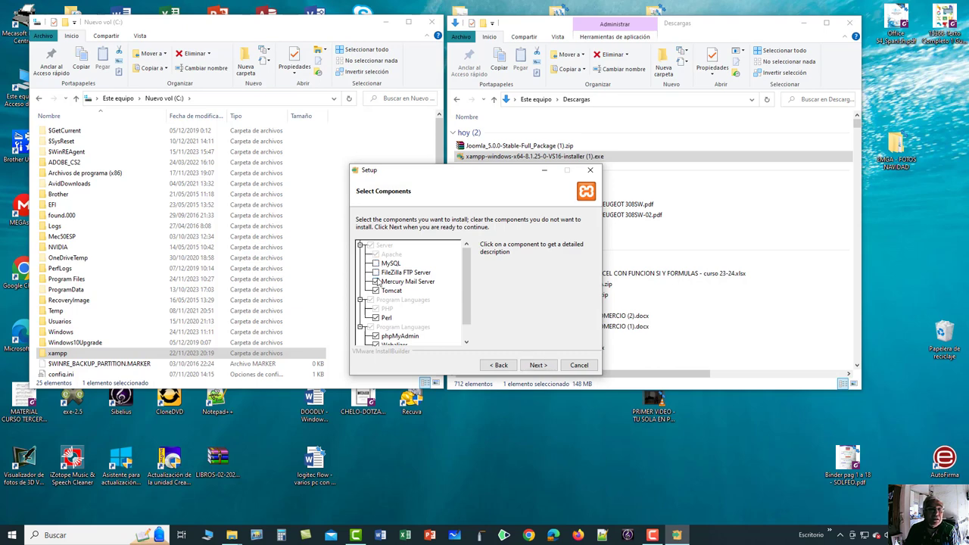
{"action": "left_click", "coordinate": [376, 272]}
{"action": "left_click", "coordinate": [376, 263]}
{"action": "scroll", "coordinate": [393, 308], "scroll_direction": "down", "scroll_amount": 1}
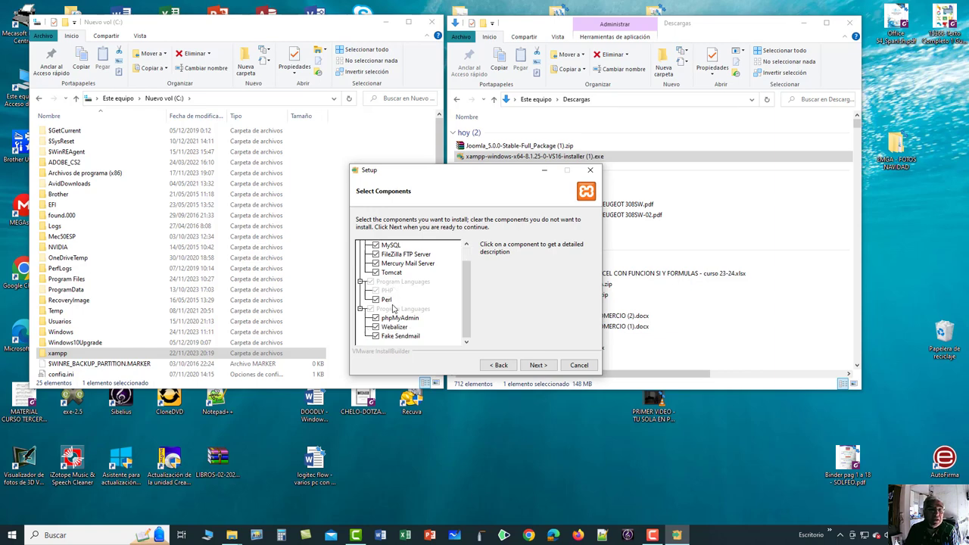
{"action": "scroll", "coordinate": [393, 308], "scroll_direction": "up", "scroll_amount": 1}
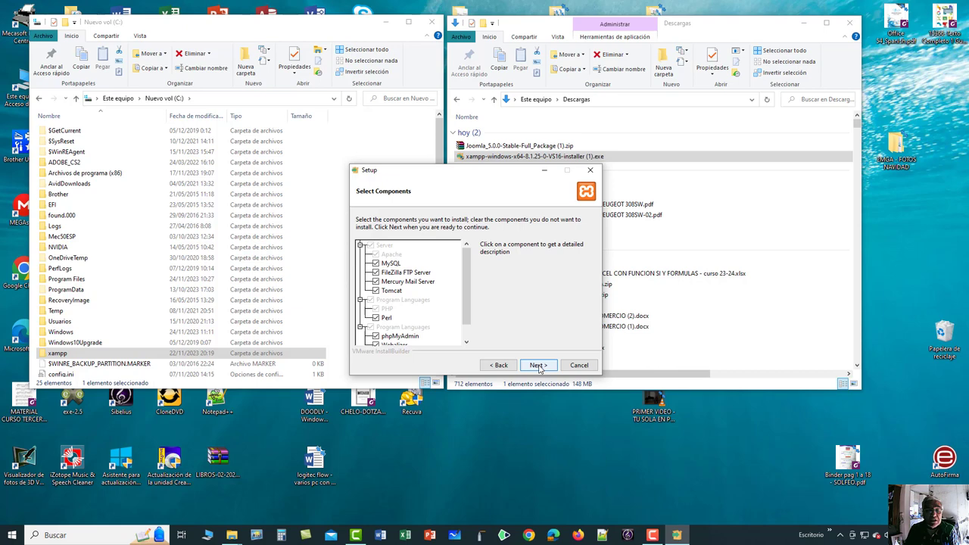
{"action": "left_click", "coordinate": [538, 365]}
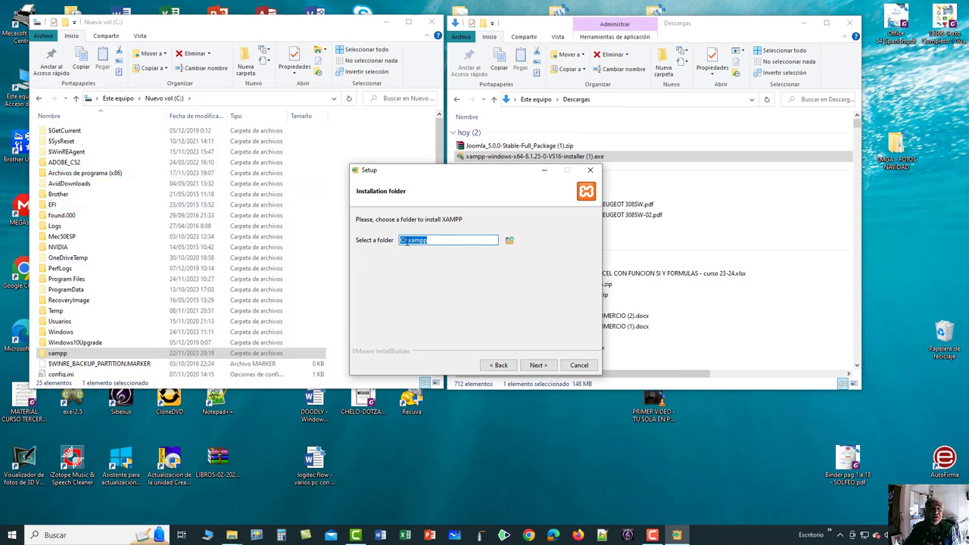
Accept C:\xampp as the folder, keep English as the language, and start the installation.
{"action": "left_click", "coordinate": [443, 263]}
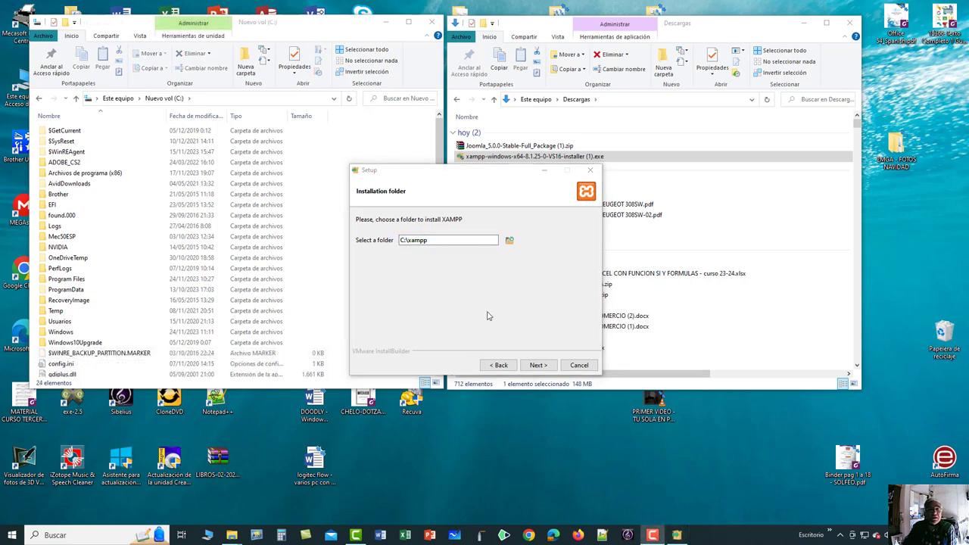
{"action": "left_click", "coordinate": [538, 366]}
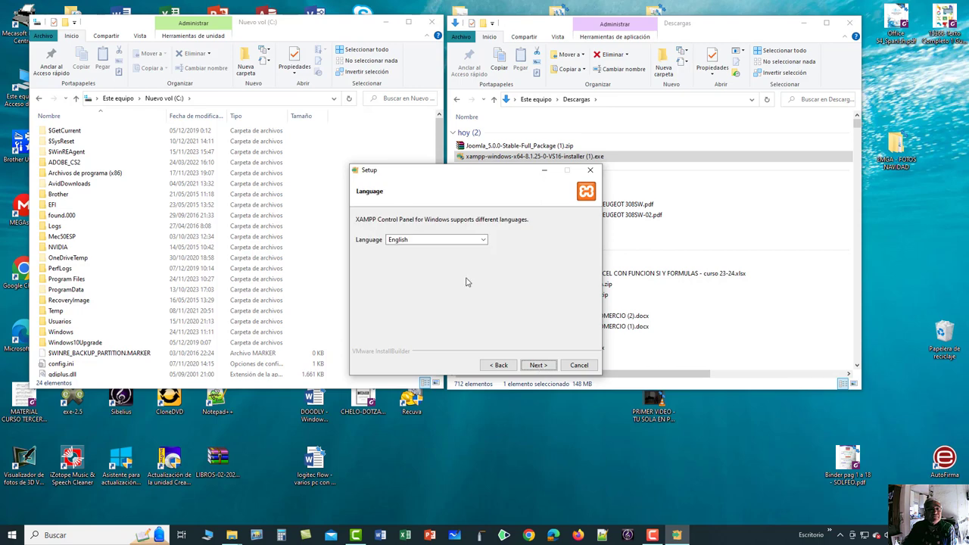
{"action": "left_click", "coordinate": [434, 241]}
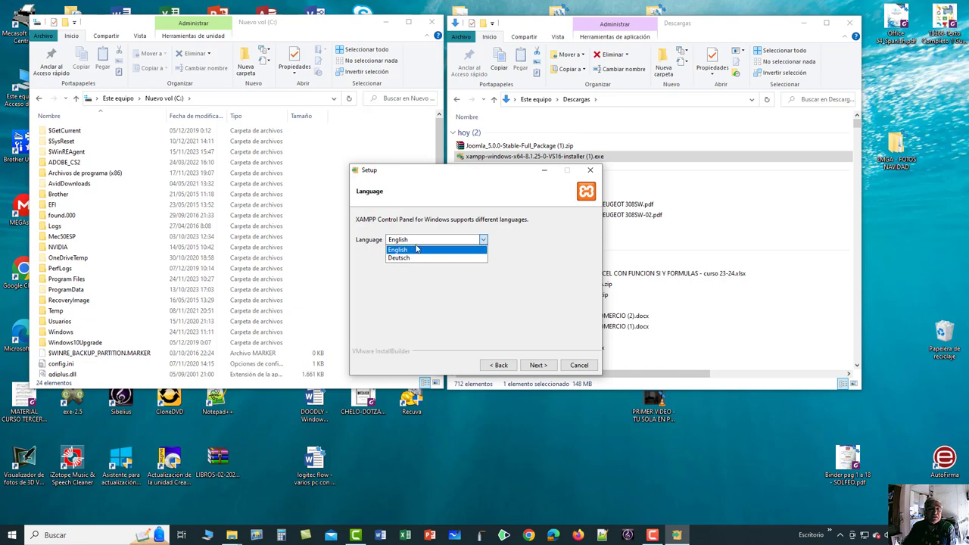
{"action": "left_click", "coordinate": [414, 250]}
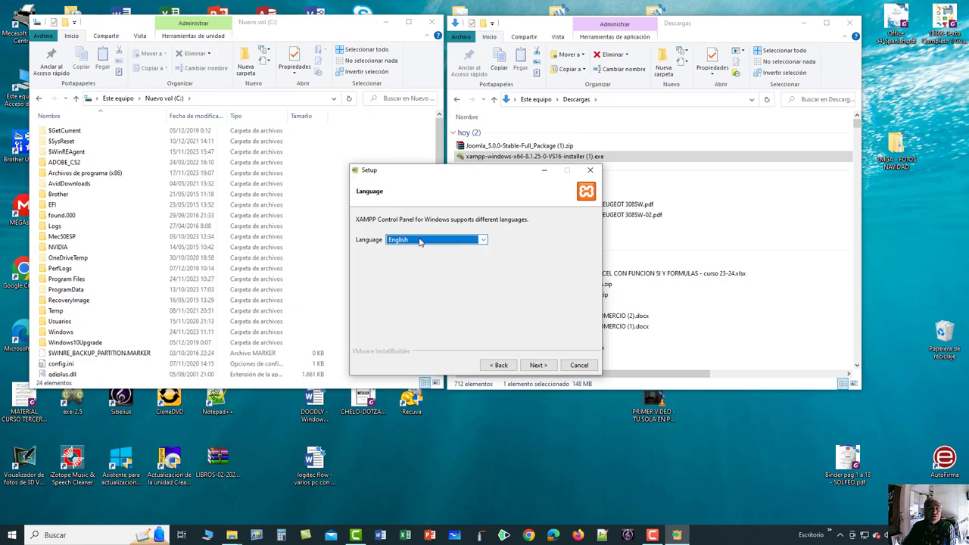
{"action": "left_click", "coordinate": [538, 366]}
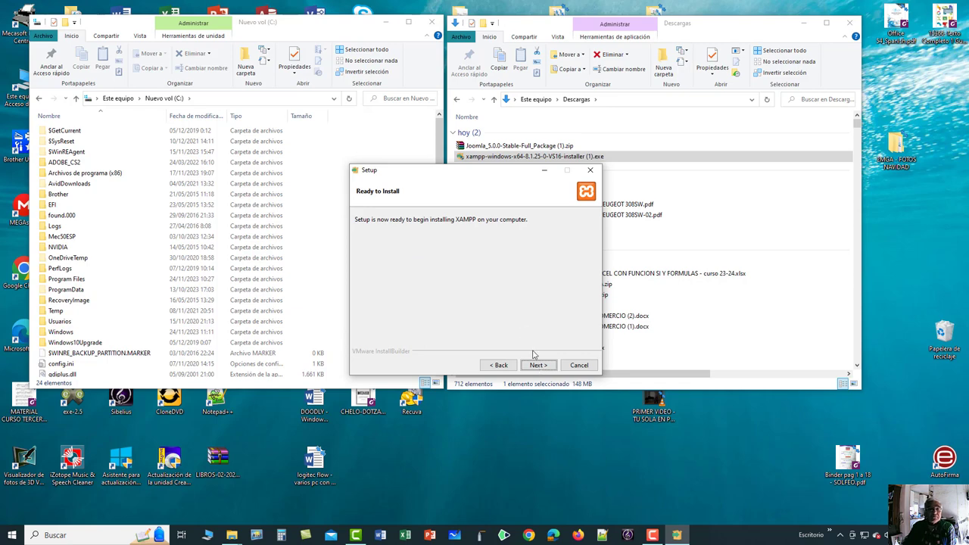
{"action": "left_click", "coordinate": [538, 366]}
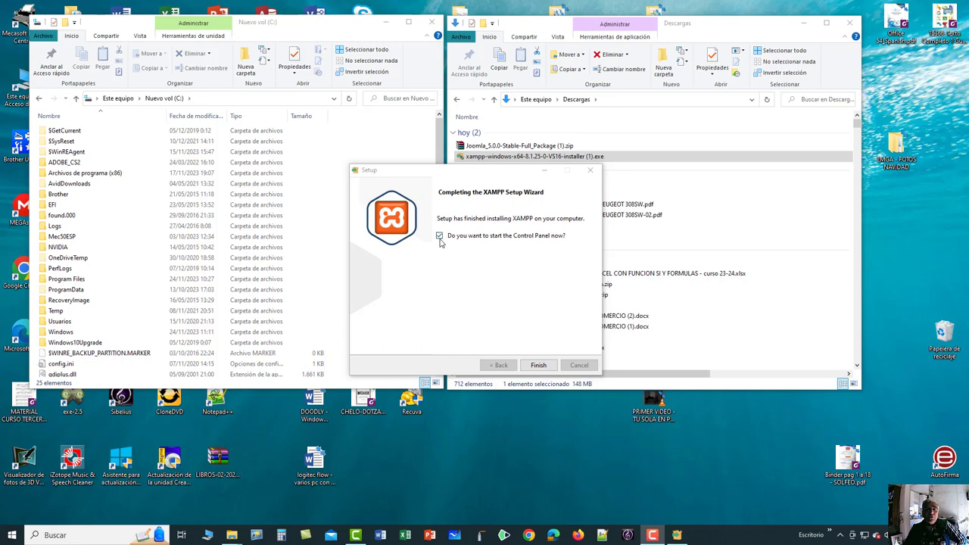
Close the finished wizard without starting the Control Panel and select the xampp folder on C:.
{"action": "left_click", "coordinate": [439, 237]}
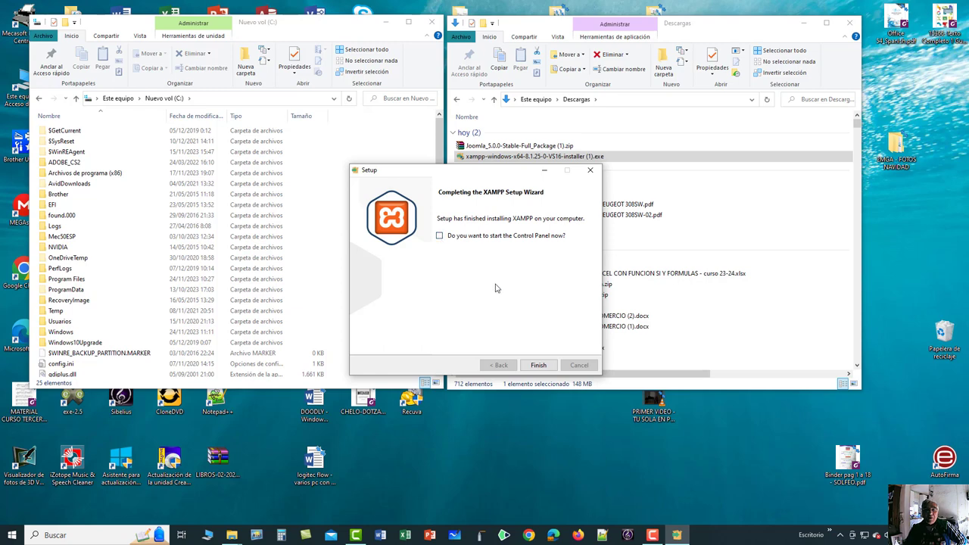
{"action": "left_click", "coordinate": [538, 366]}
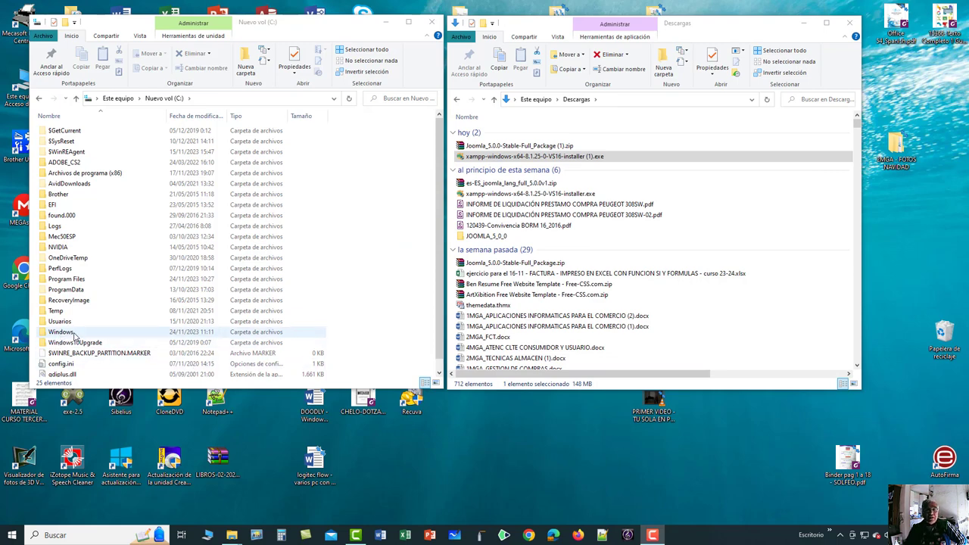
{"action": "scroll", "coordinate": [74, 333], "scroll_direction": "down", "scroll_amount": 1}
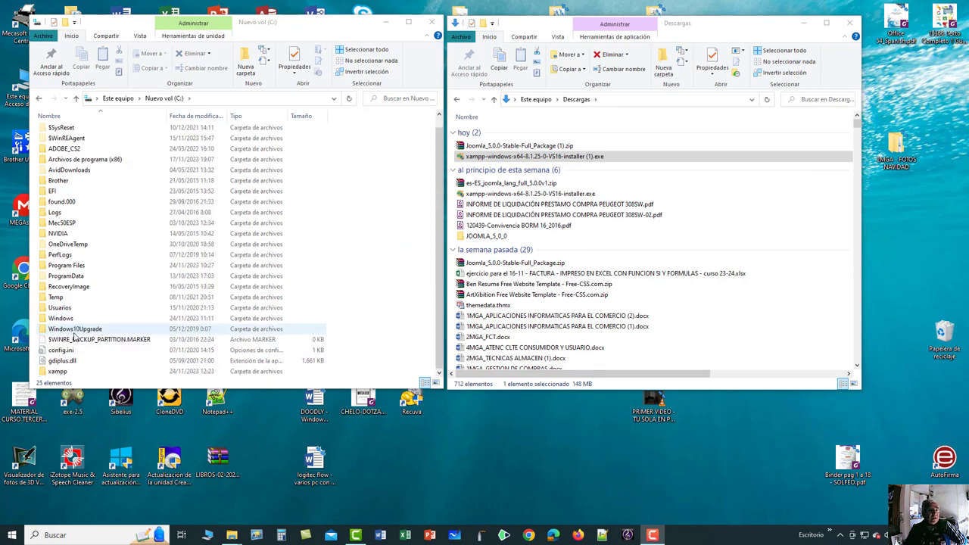
{"action": "left_click", "coordinate": [41, 372]}
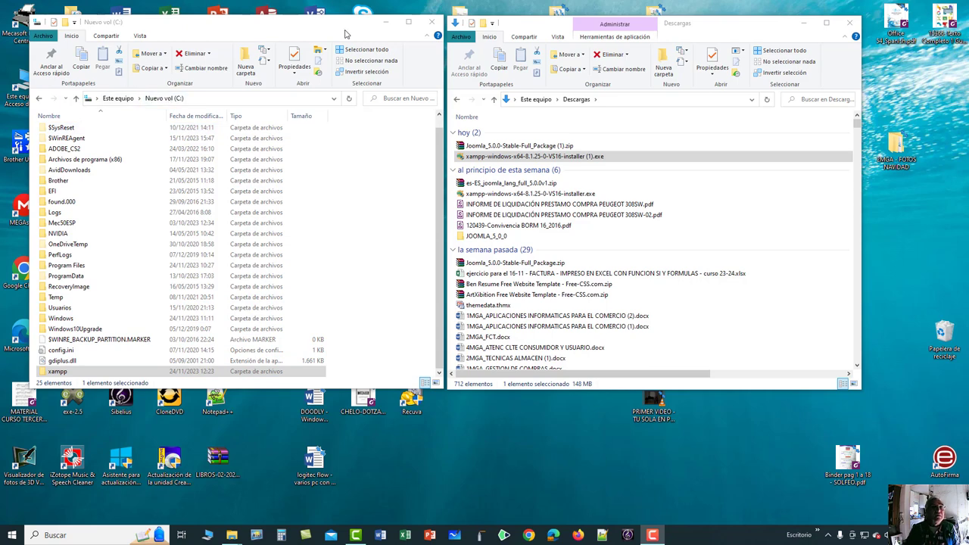
Close both Explorer windows and browse This PC > Nuevo vol (C:) > xampp > htdocs.
{"action": "left_click", "coordinate": [431, 22]}
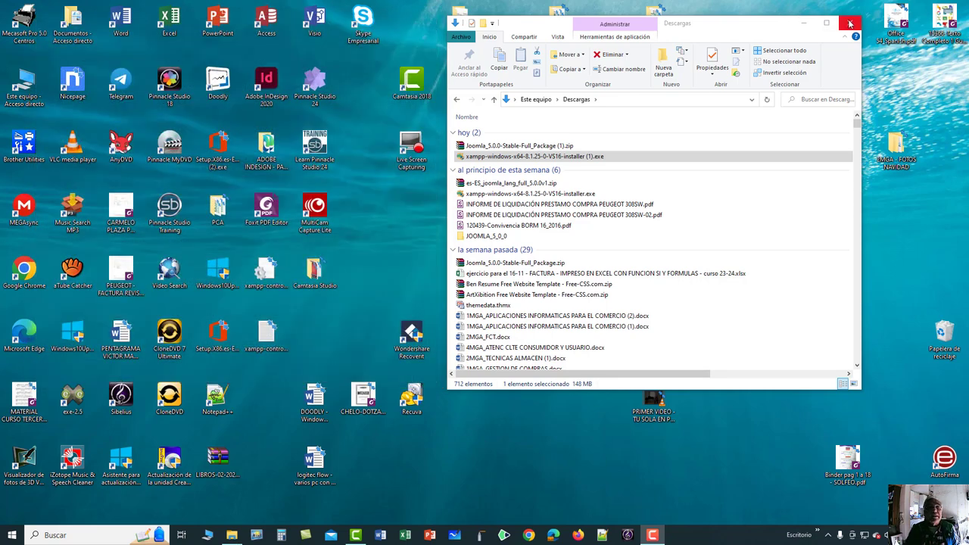
{"action": "left_click", "coordinate": [850, 23]}
{"action": "double_click", "coordinate": [34, 81]}
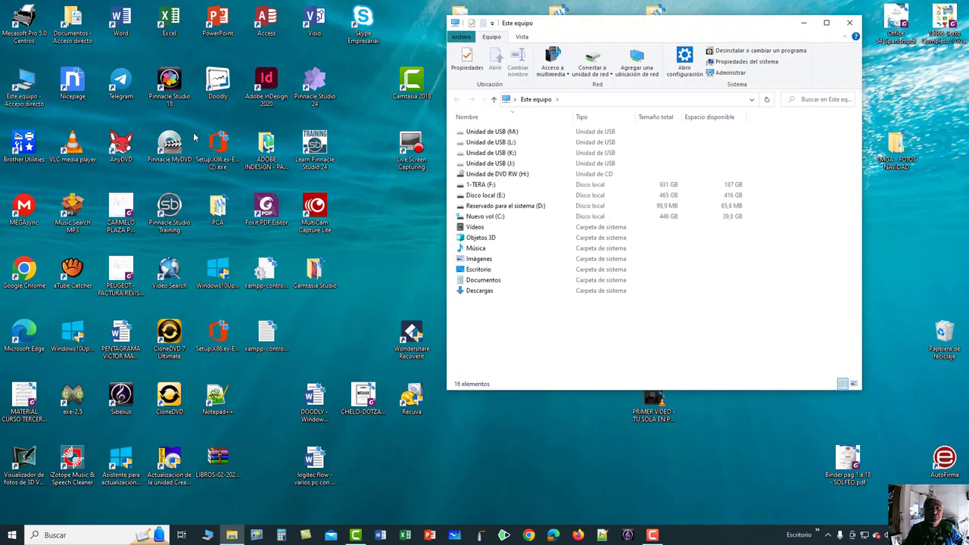
{"action": "double_click", "coordinate": [486, 216]}
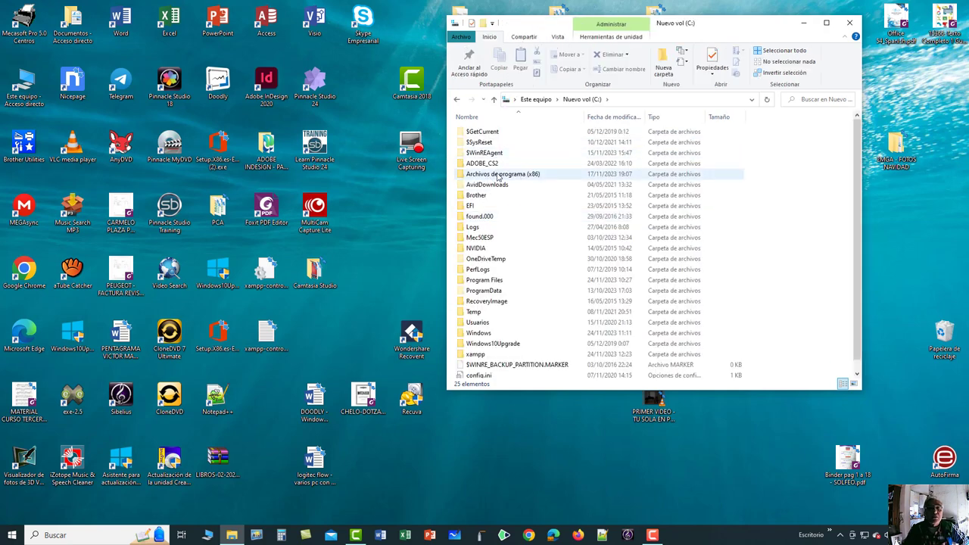
{"action": "left_click", "coordinate": [505, 176]}
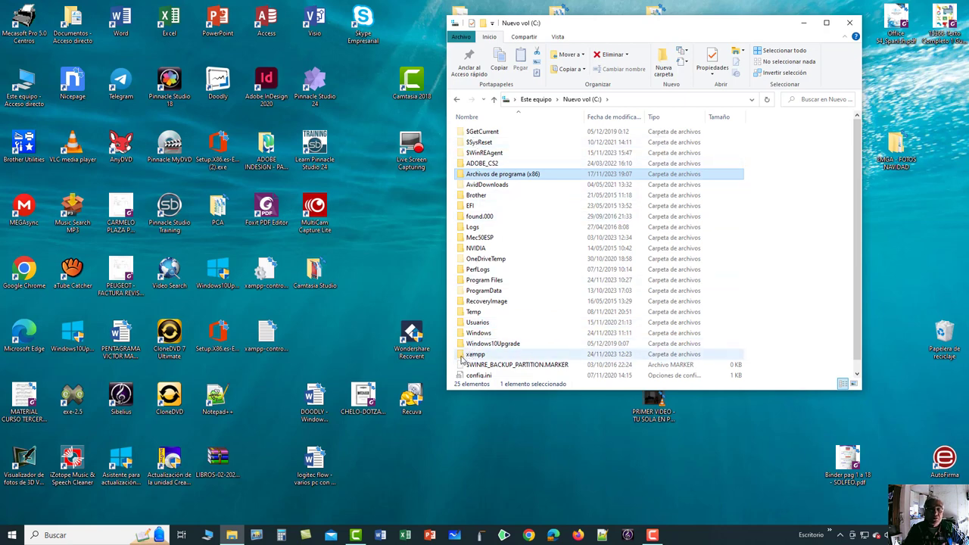
{"action": "left_click", "coordinate": [463, 357]}
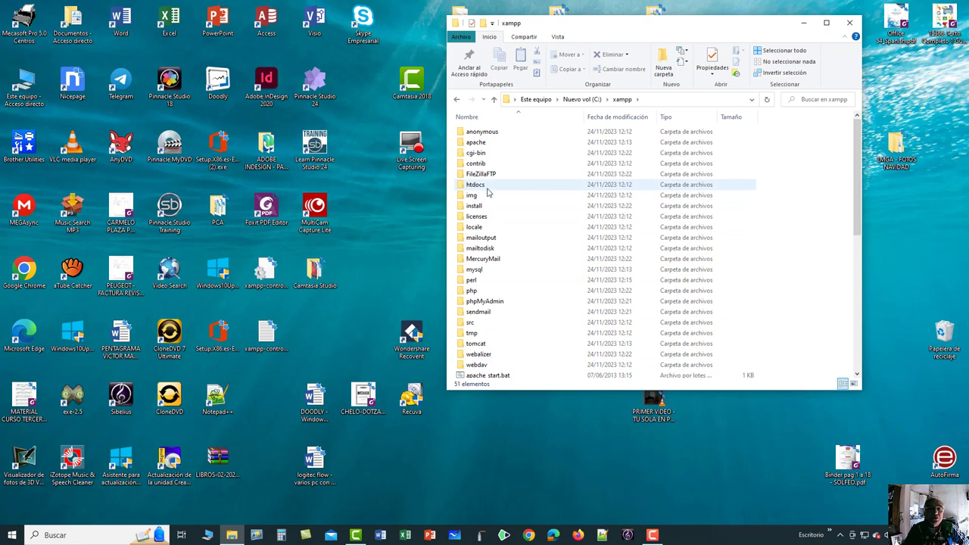
{"action": "left_click", "coordinate": [465, 187]}
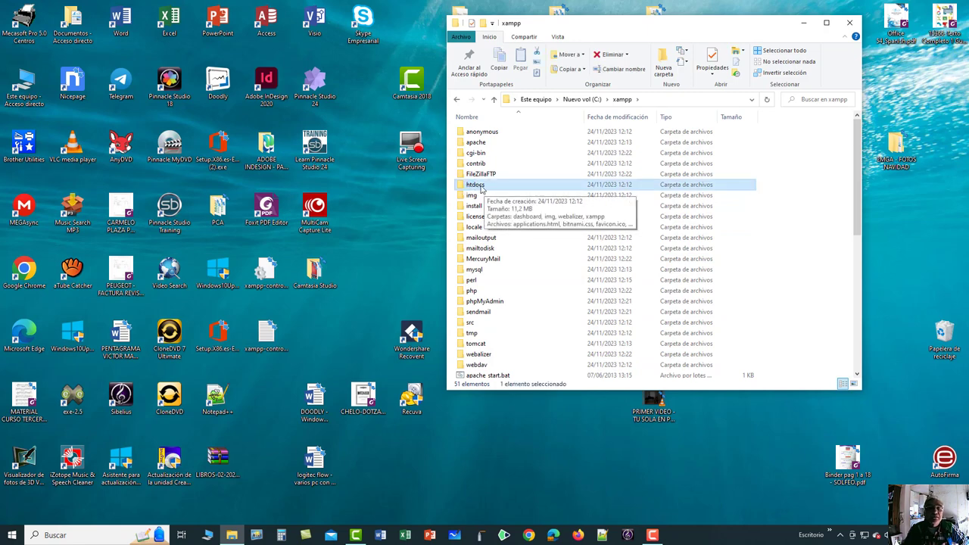
{"action": "double_click", "coordinate": [463, 187]}
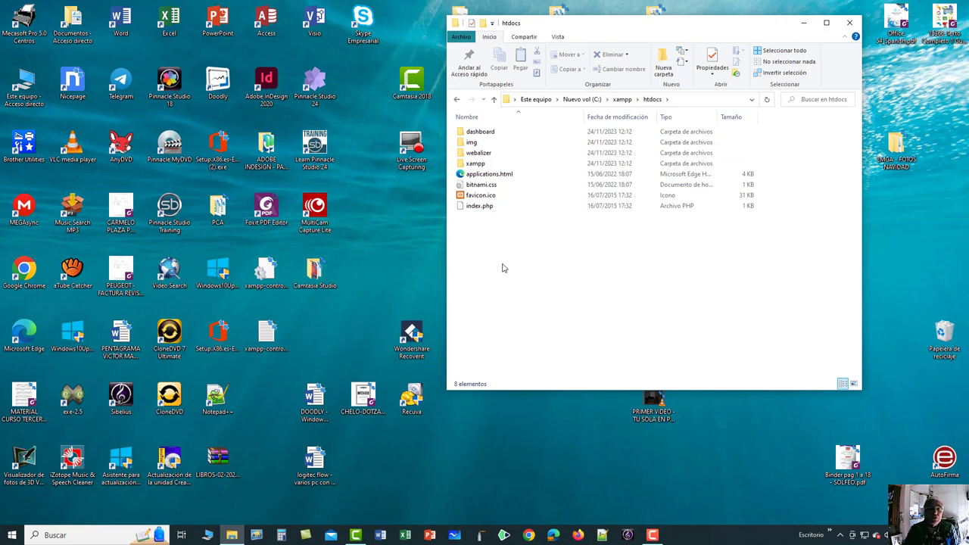
Add a new folder in htdocs from the Home ribbon and name it joomla.
{"action": "right_click", "coordinate": [503, 268]}
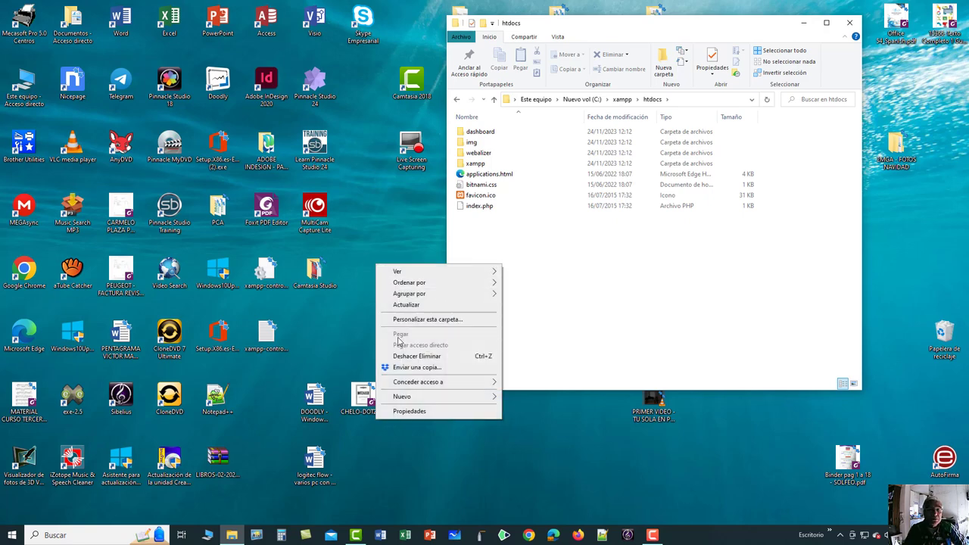
{"action": "mouse_move", "coordinate": [447, 395]}
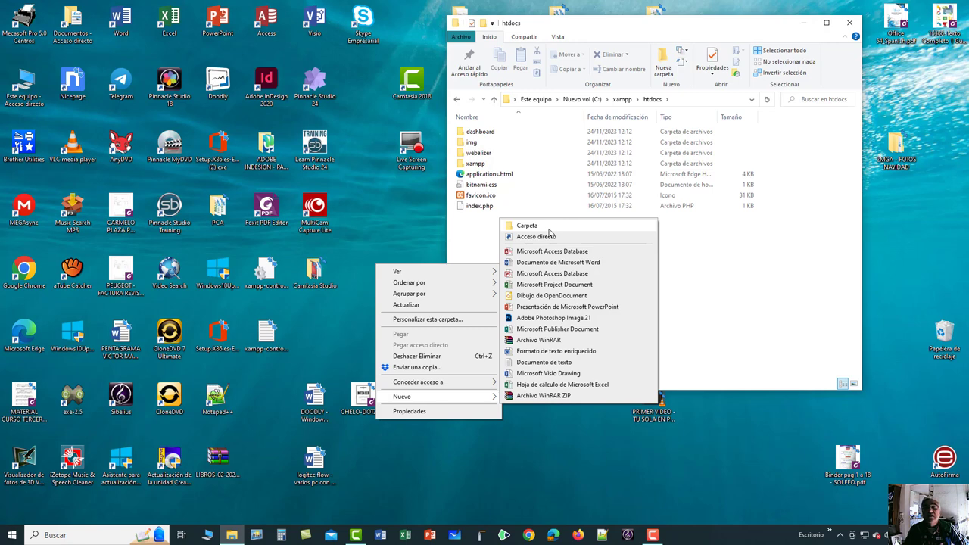
{"action": "left_click", "coordinate": [692, 300]}
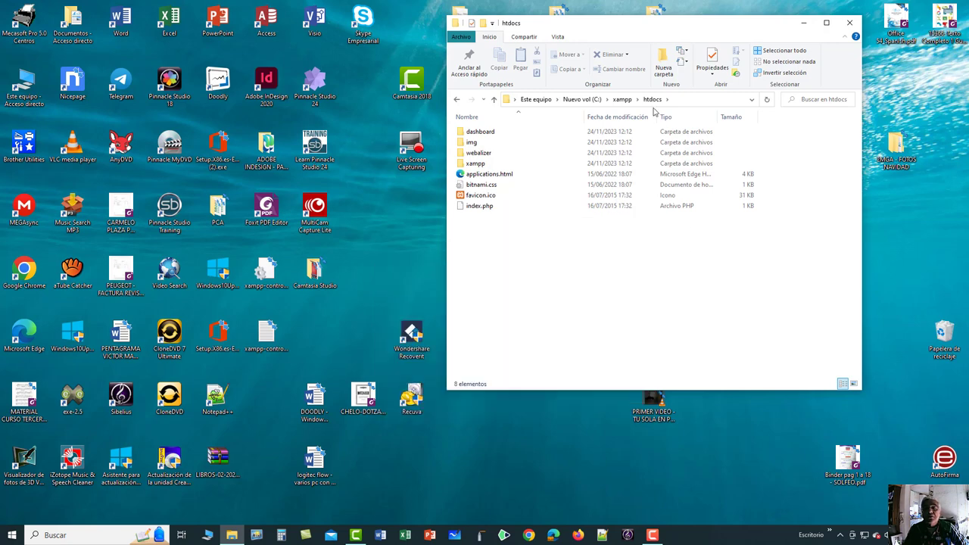
{"action": "left_click", "coordinate": [665, 60]}
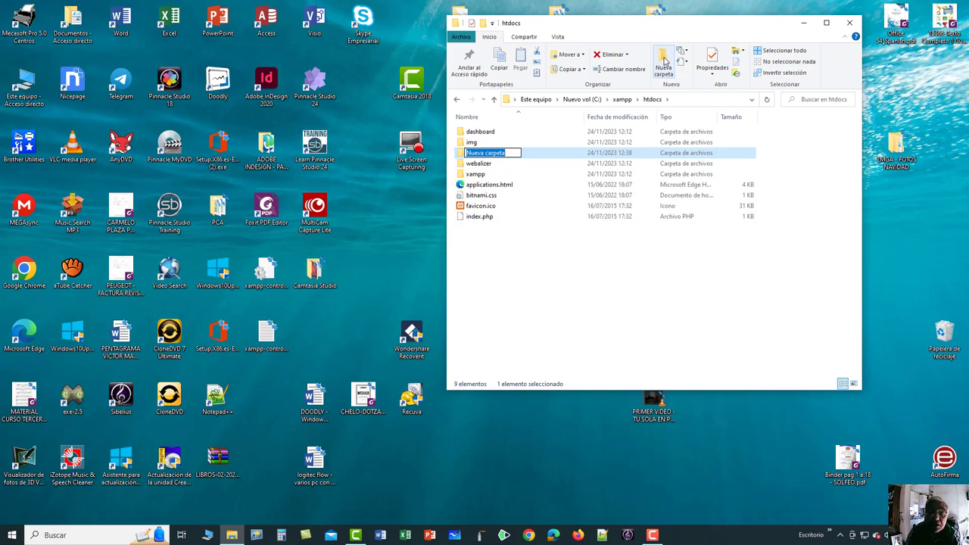
{"action": "type", "text": "l"}
{"action": "key", "text": "Caps_Lock"}
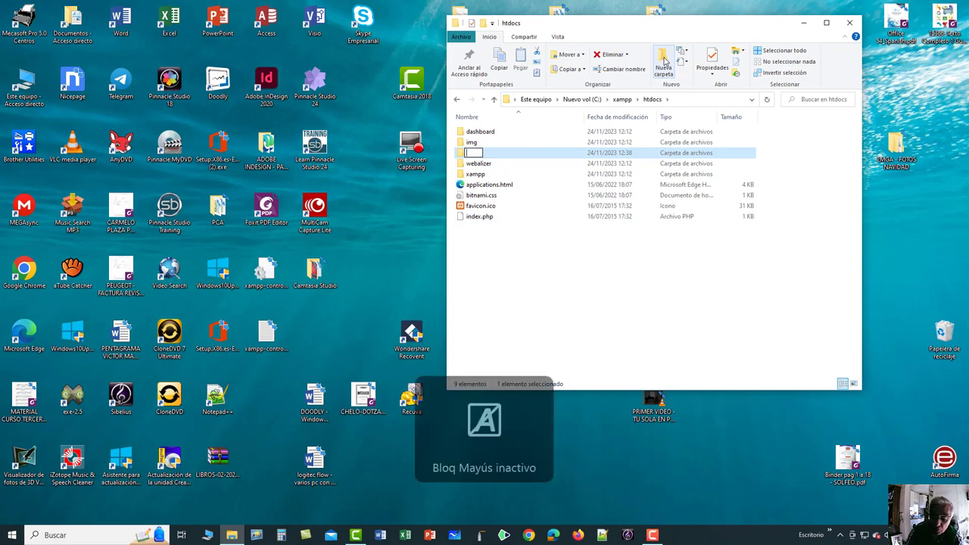
{"action": "type", "text": "oomla"}
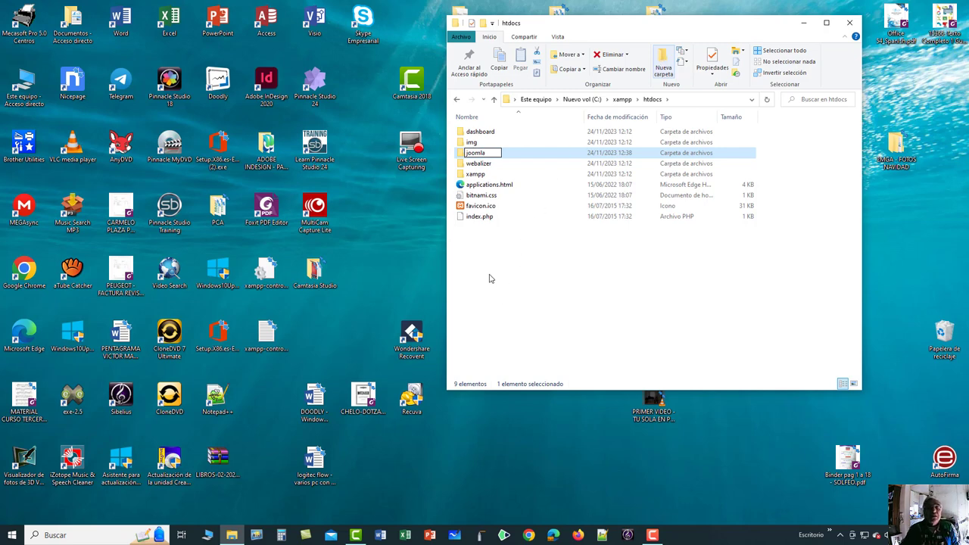
{"action": "key", "text": "Return"}
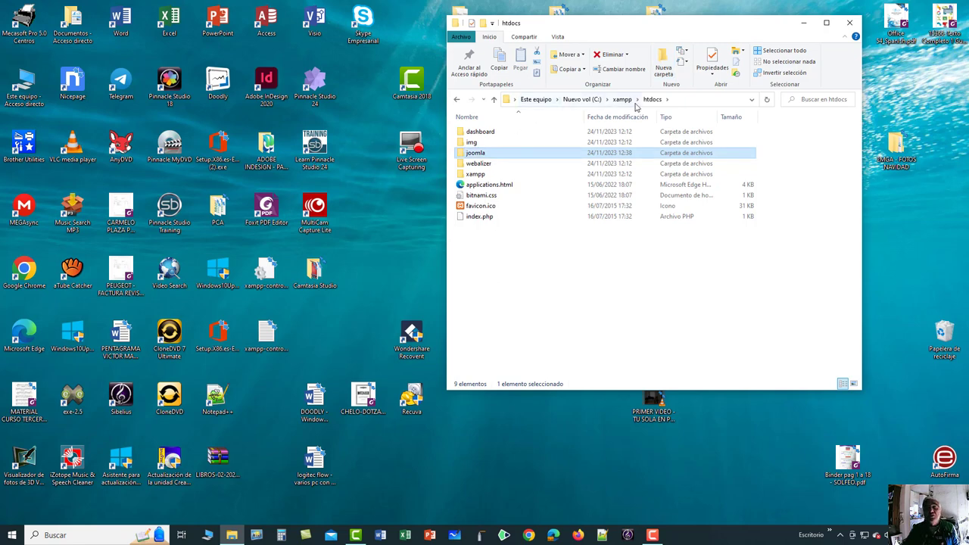
{"action": "left_click", "coordinate": [482, 267]}
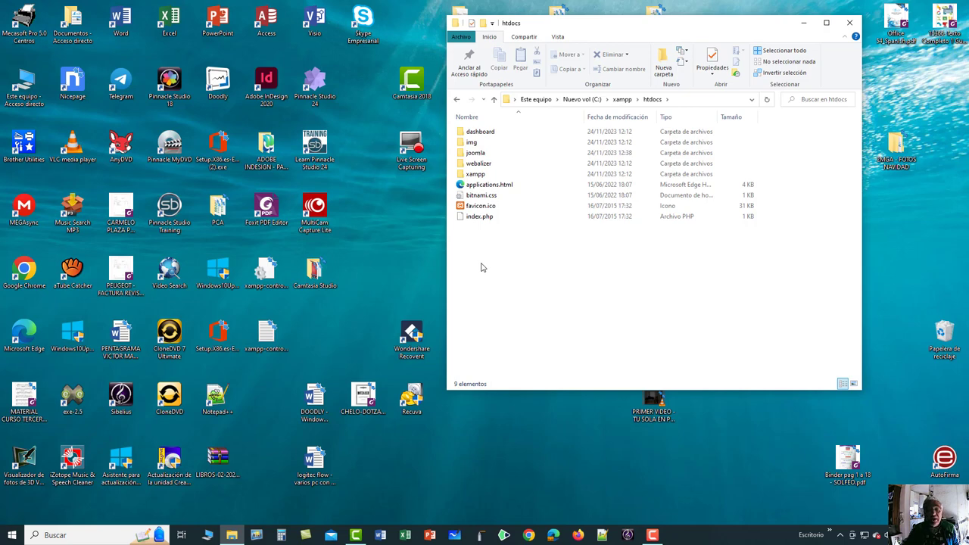
Add a second new folder in htdocs from the context menu, named joomlawebsite.
{"action": "right_click", "coordinate": [481, 268]}
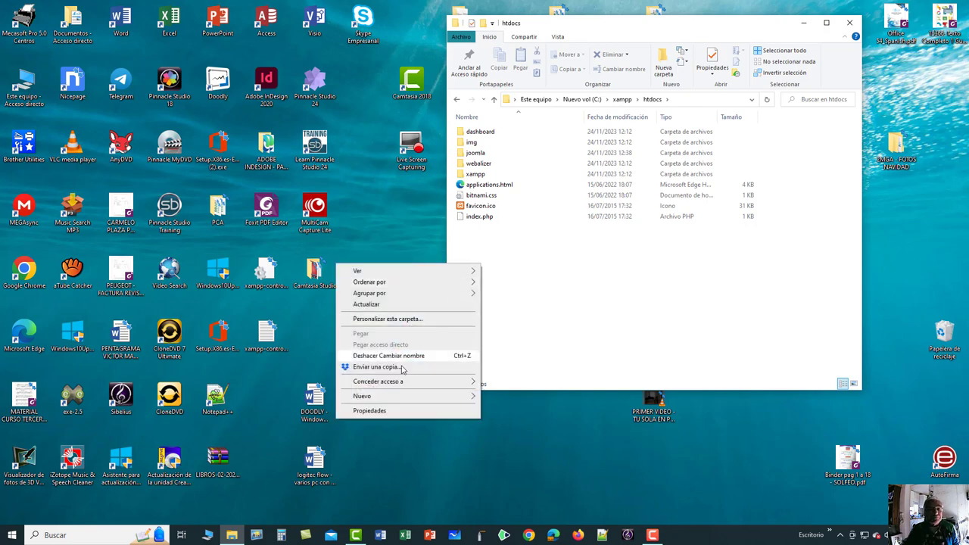
{"action": "mouse_move", "coordinate": [409, 398]}
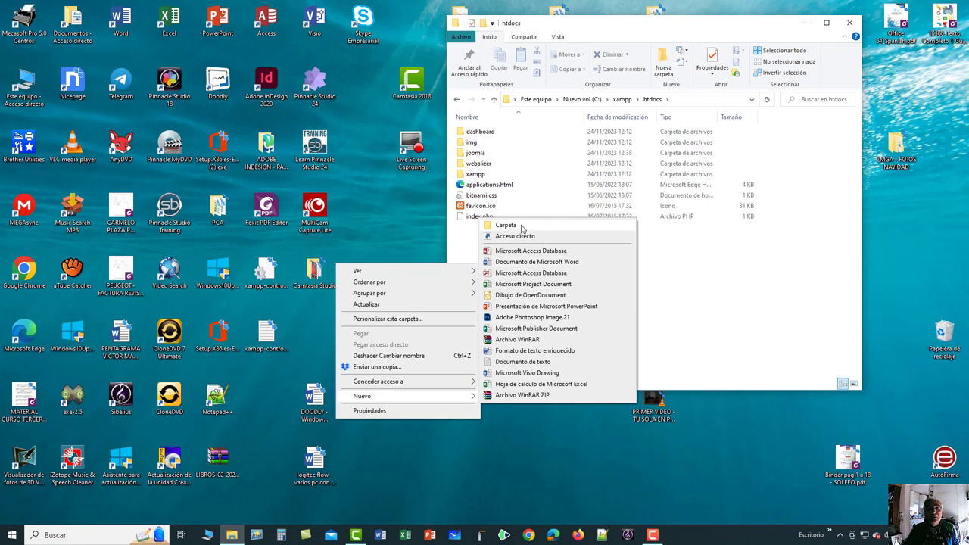
{"action": "left_click", "coordinate": [524, 226]}
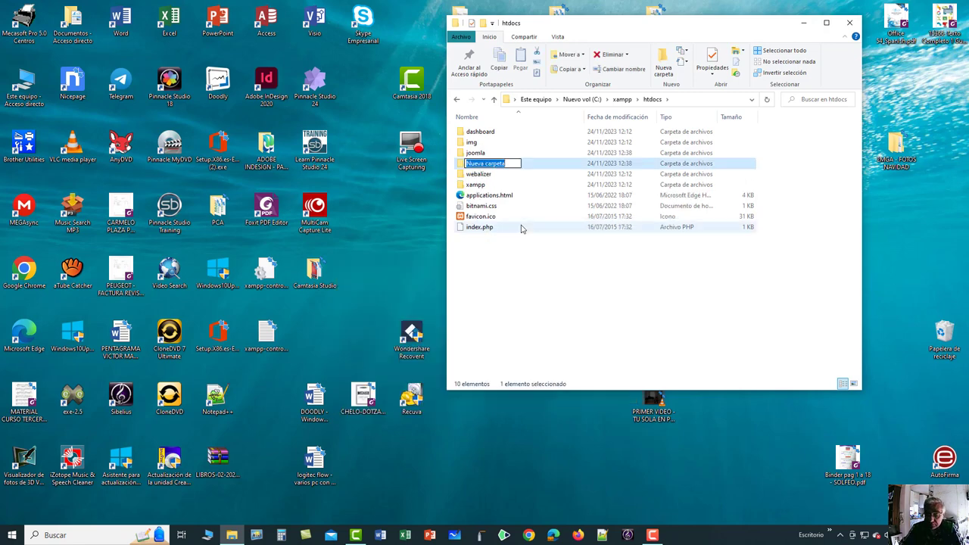
{"action": "type", "text": "joo"}
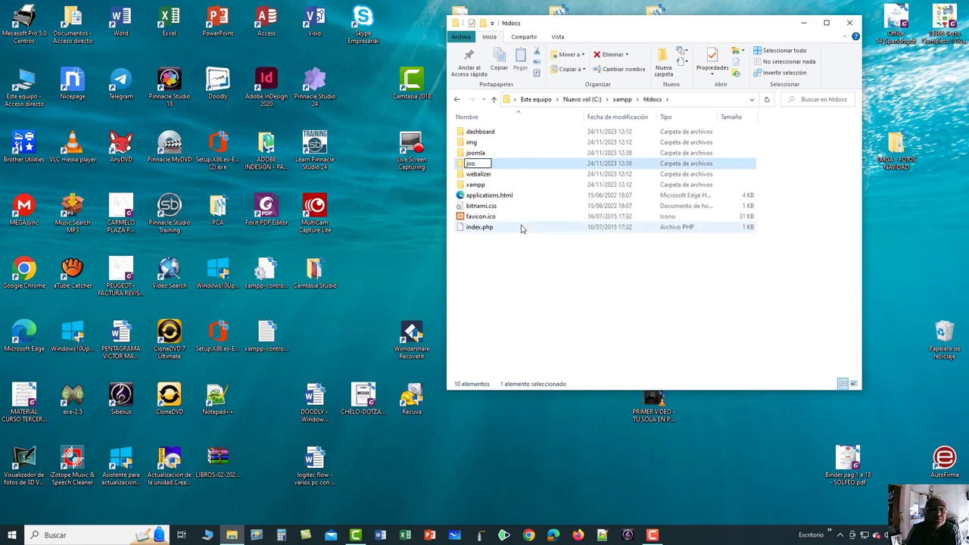
{"action": "type", "text": "mlawebsite"}
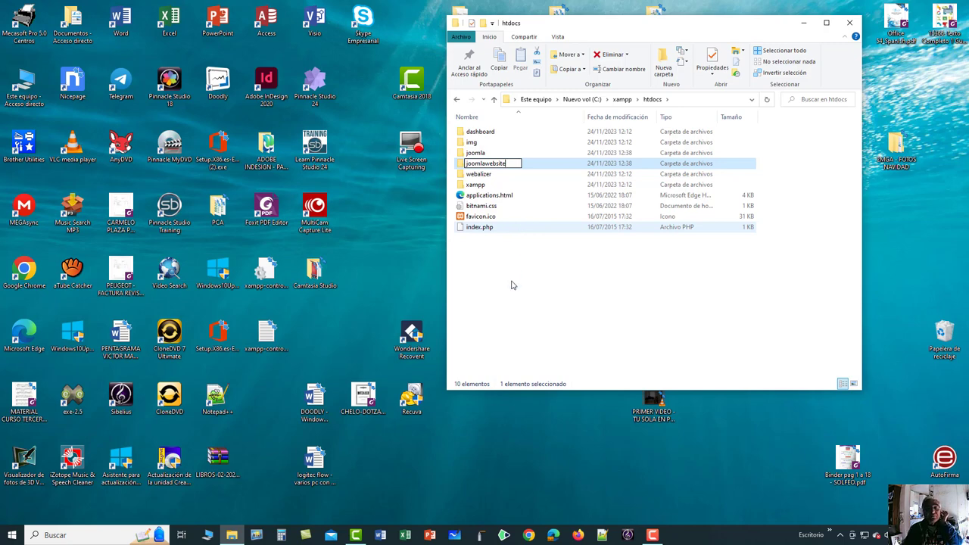
{"action": "key", "text": "Return"}
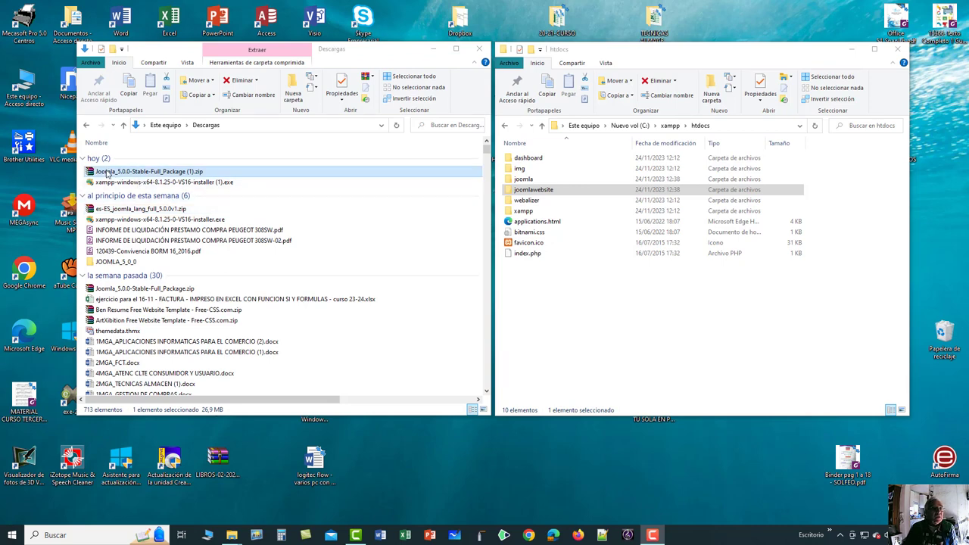
Bring up the context menu for Joomla_5.0.0-Stable-Full_Package (1).zip in the Descargas window.
{"action": "left_click", "coordinate": [106, 173]}
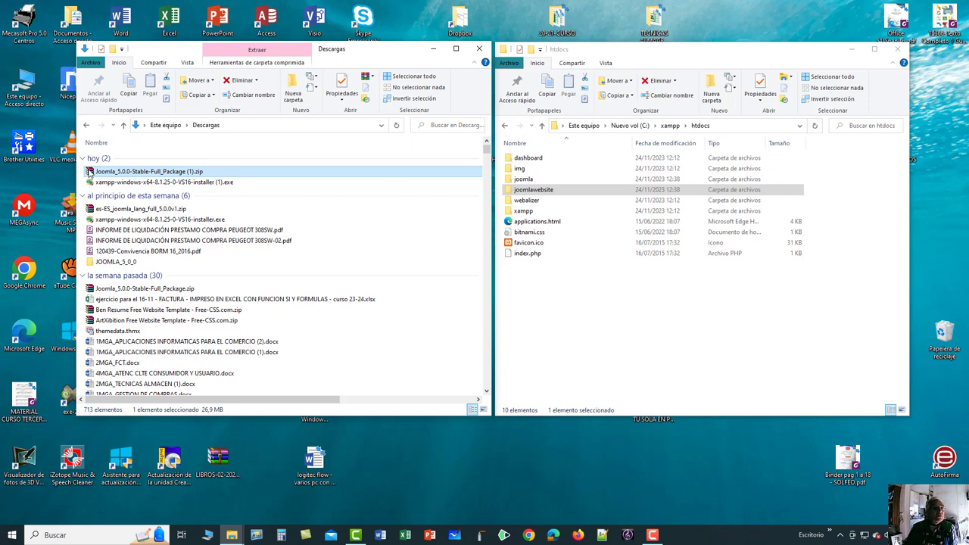
{"action": "right_click", "coordinate": [90, 173]}
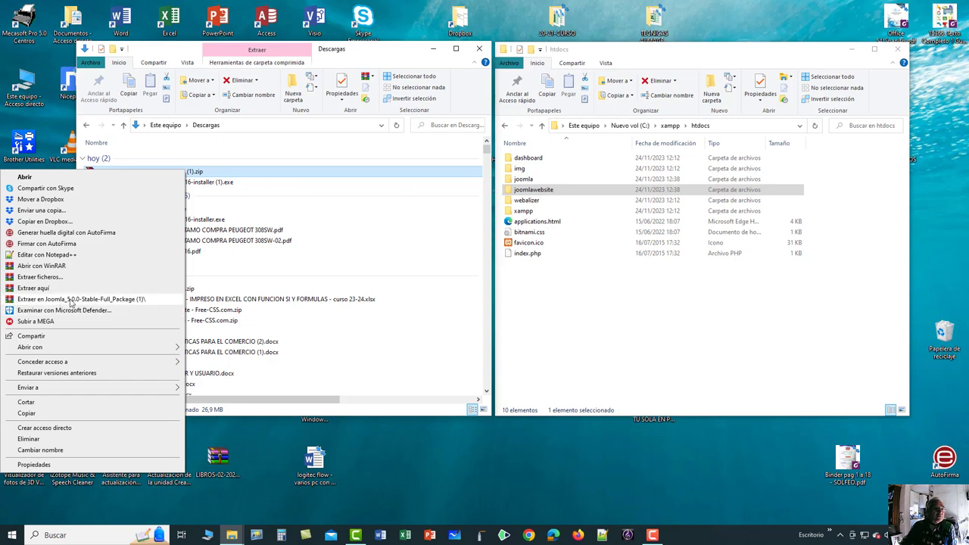
Extract the zip with WinRAR's 'Extraer en Joomla_5.0.0-Stable-Full_Package (1)\' option.
{"action": "left_click", "coordinate": [40, 299]}
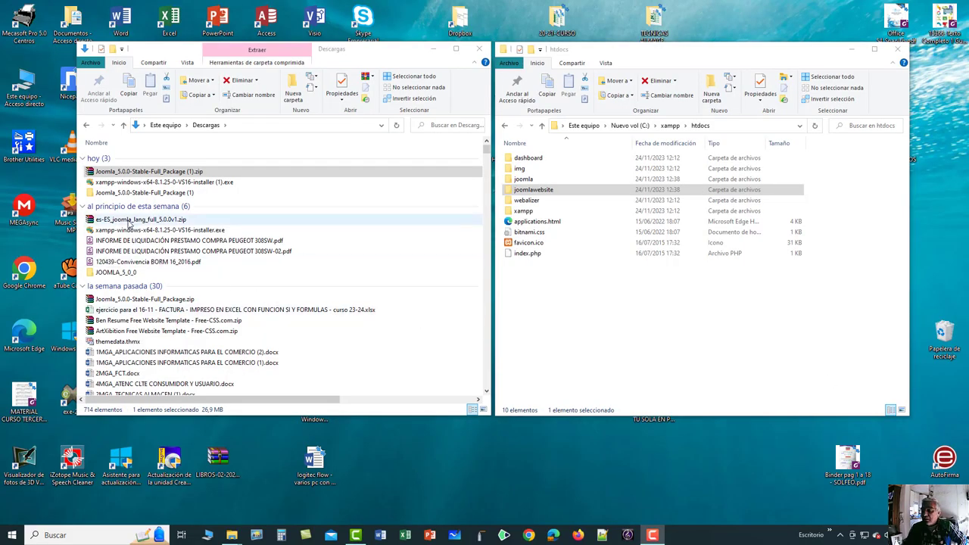
Open the extracted Joomla_5.0.0-Stable-Full_Package (1) folder and enlarge its window to show all 22 items.
{"action": "left_click", "coordinate": [91, 196]}
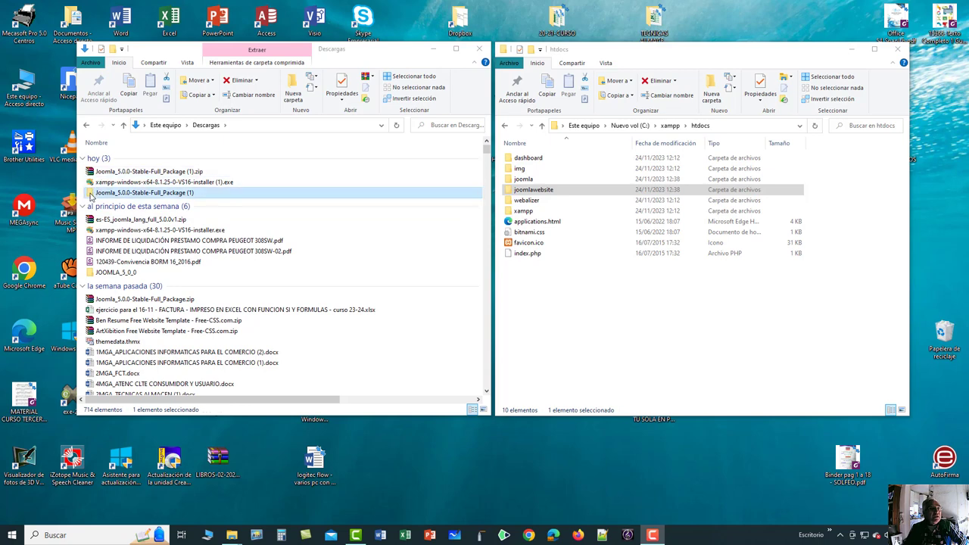
{"action": "double_click", "coordinate": [90, 194]}
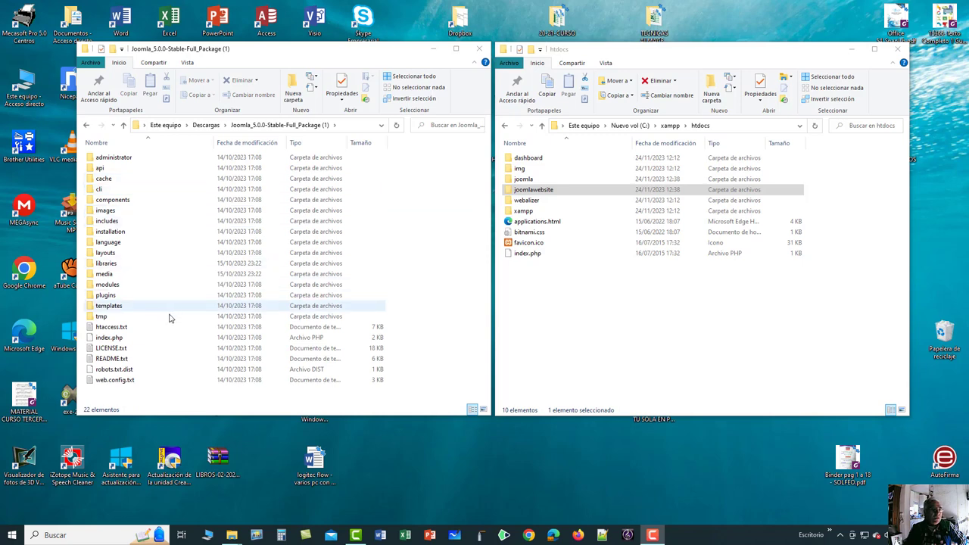
{"action": "left_click_drag", "start_coordinate": [420, 419], "coordinate": [424, 480]}
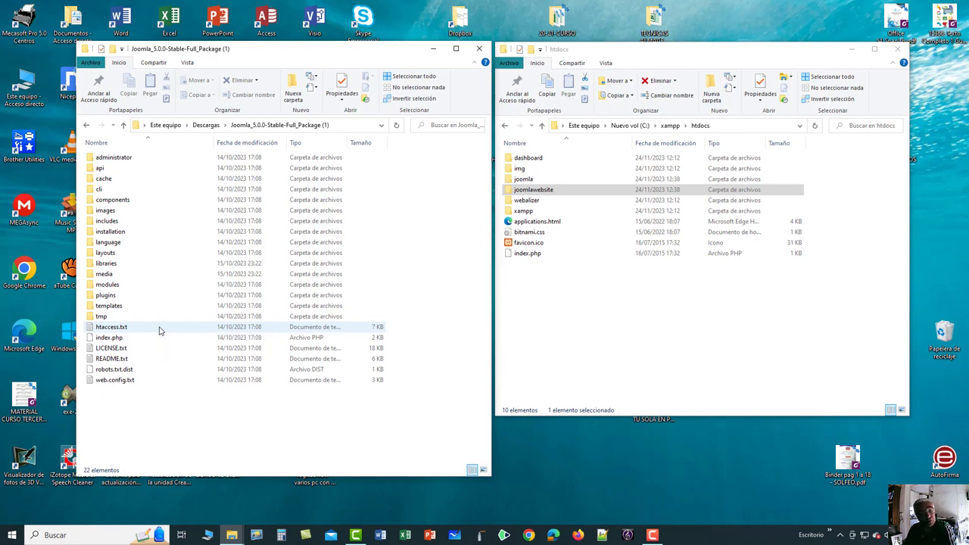
{"action": "right_click", "coordinate": [135, 413]}
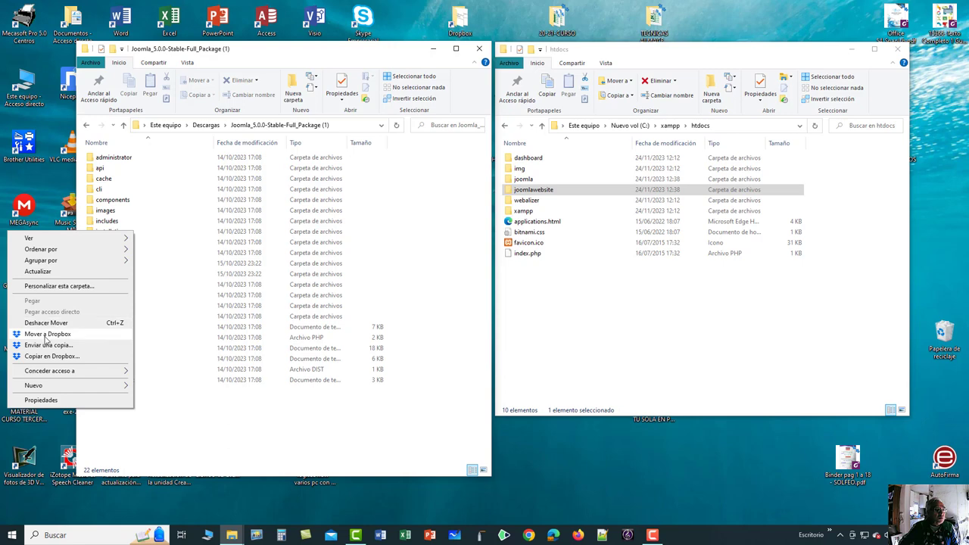
{"action": "left_click", "coordinate": [121, 439]}
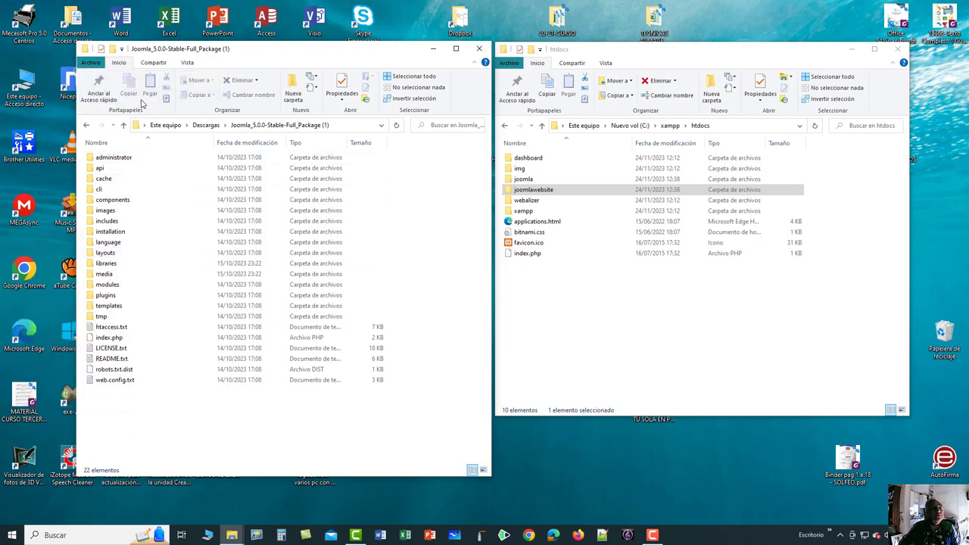
Copy all 22 package items and paste them into C:\xampp\htdocs\joomla.
{"action": "left_click", "coordinate": [409, 77]}
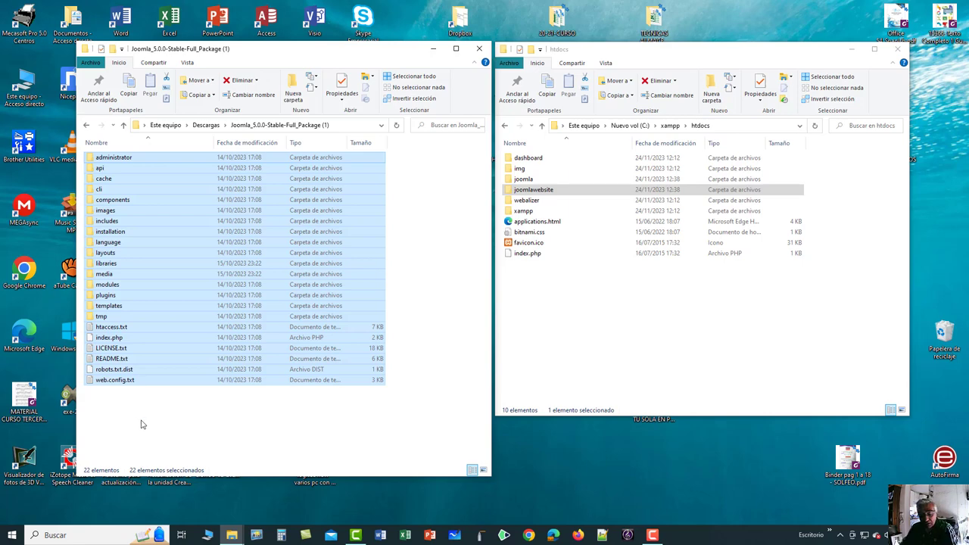
{"action": "right_click", "coordinate": [149, 356]}
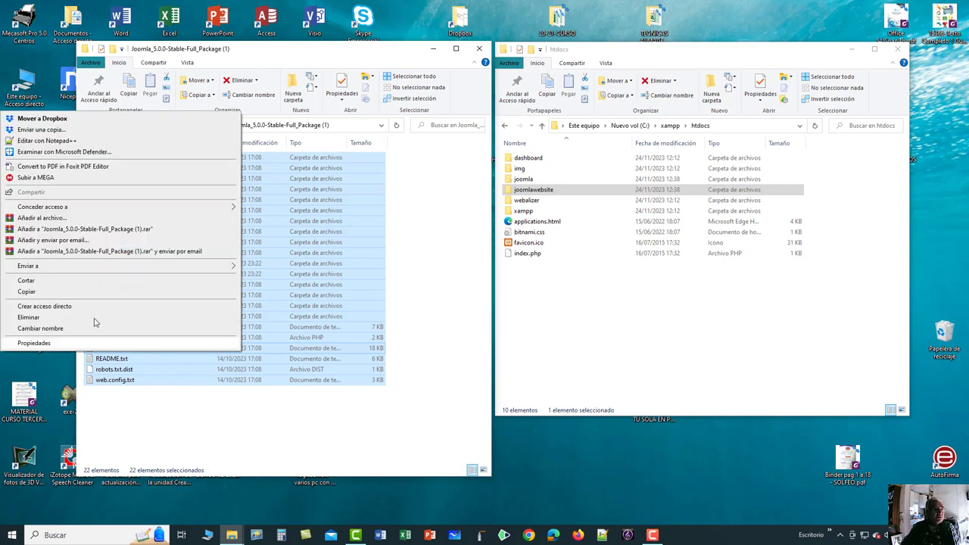
{"action": "left_click", "coordinate": [27, 292]}
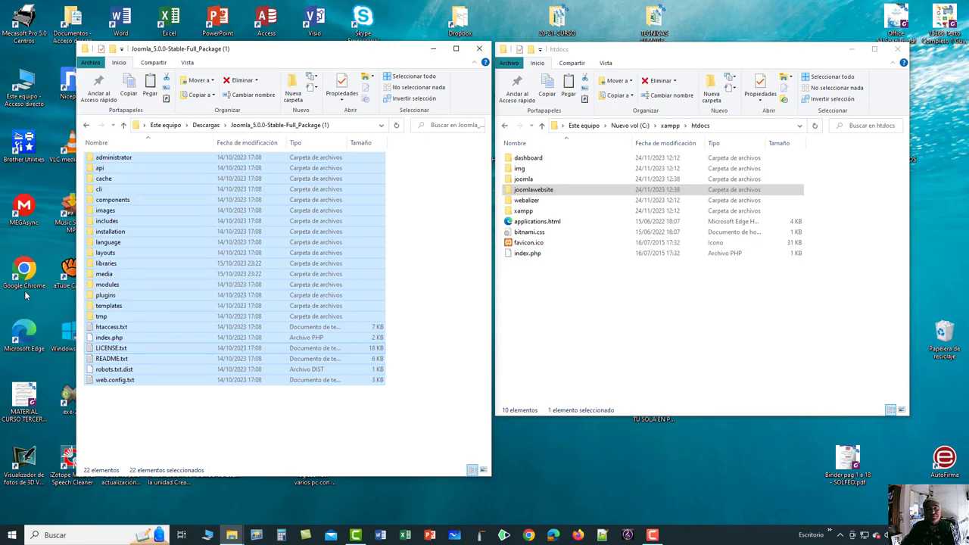
{"action": "left_click", "coordinate": [509, 180]}
{"action": "double_click", "coordinate": [509, 180]}
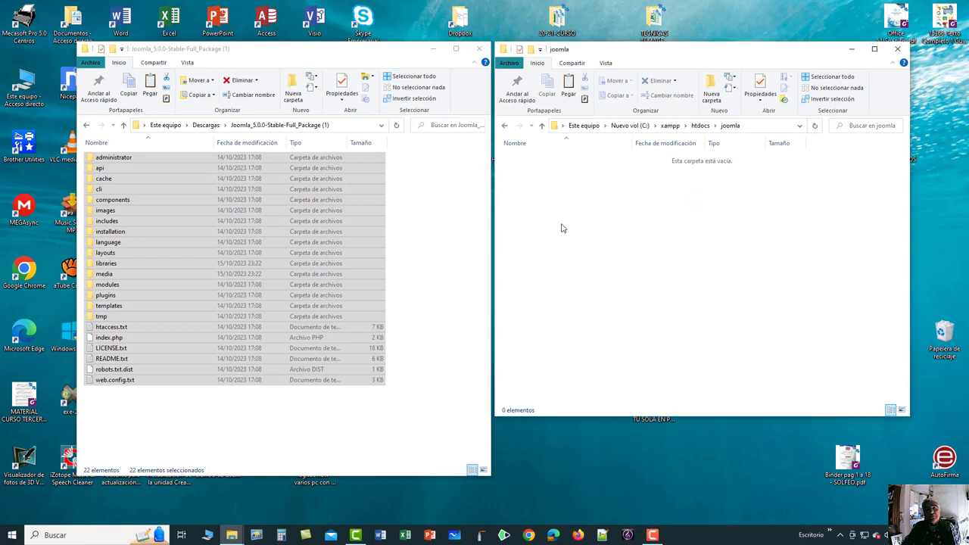
{"action": "right_click", "coordinate": [561, 228]}
{"action": "left_click", "coordinate": [466, 297]}
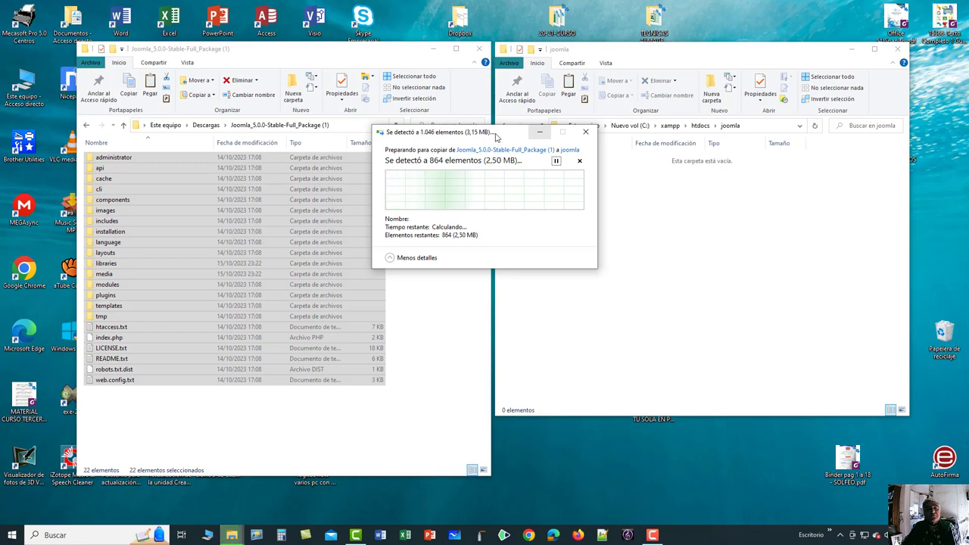
Open the empty joomlawebsite folder in htdocs.
{"action": "left_click_drag", "start_coordinate": [485, 132], "coordinate": [365, 328]}
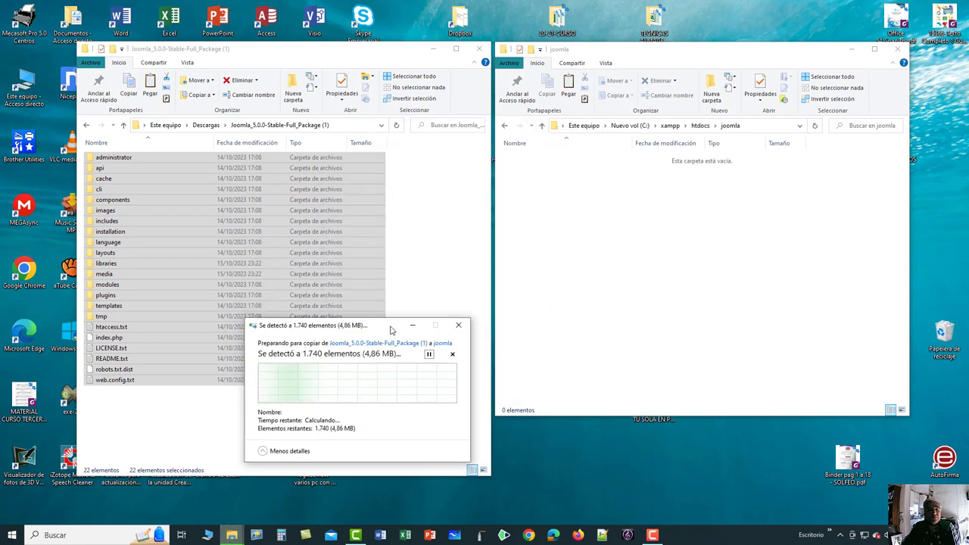
{"action": "left_click", "coordinate": [506, 128]}
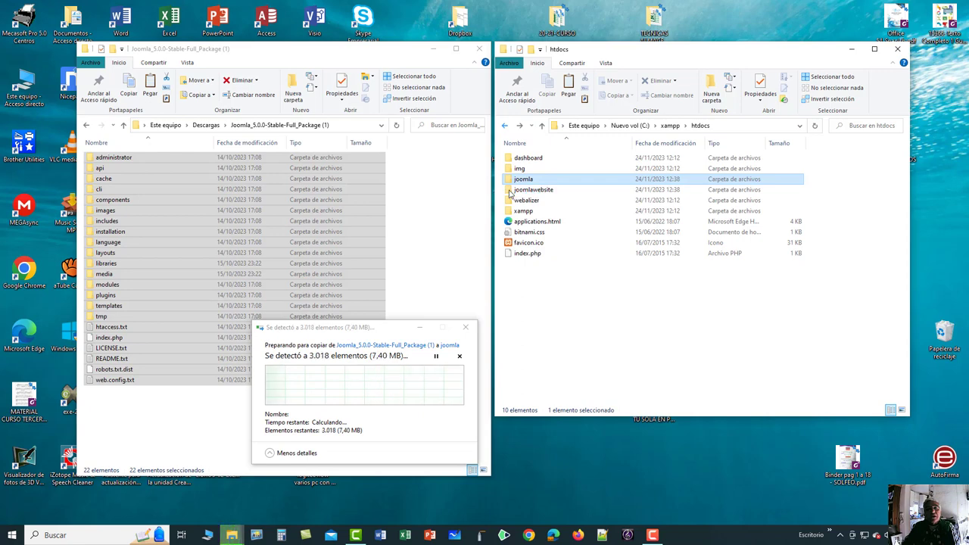
{"action": "left_click", "coordinate": [509, 191]}
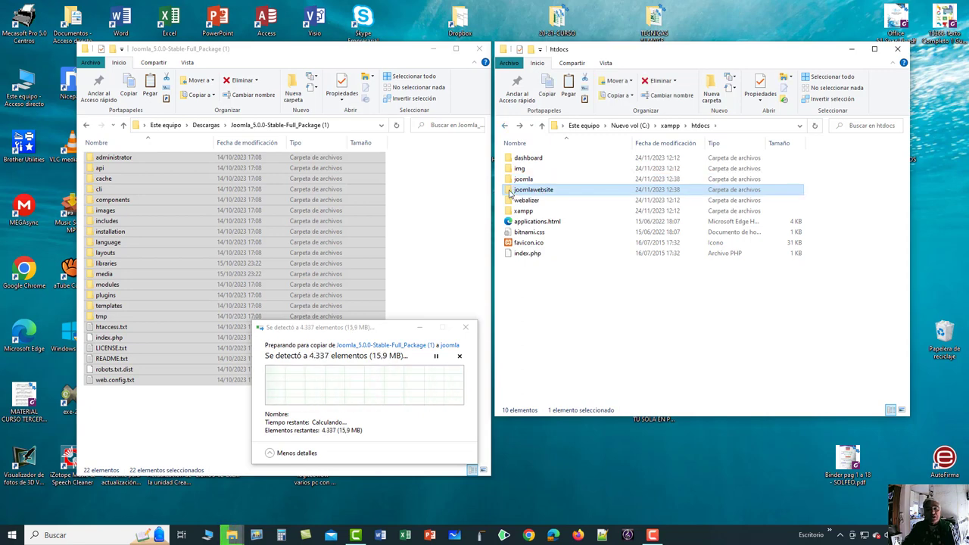
{"action": "double_click", "coordinate": [514, 190]}
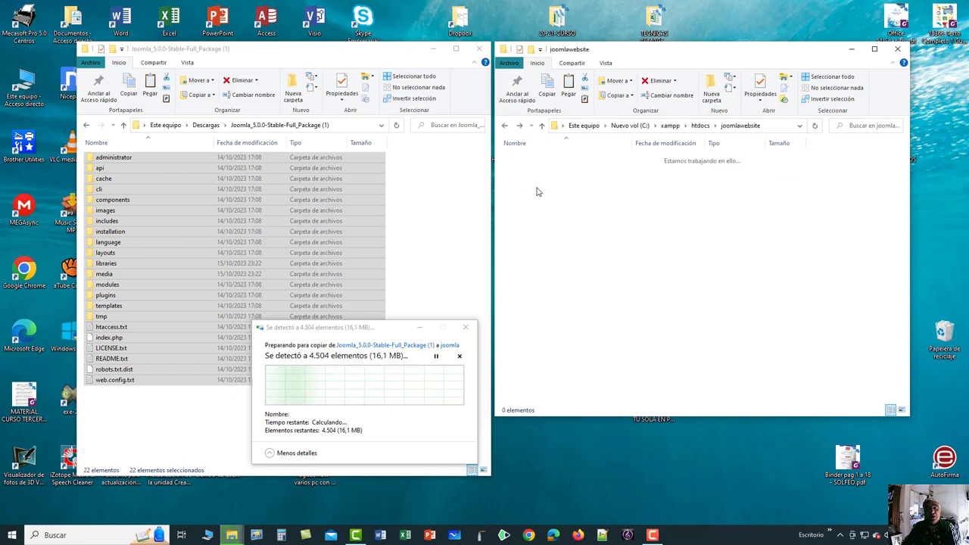
Paste the Joomla package files into joomlawebsite and return to htdocs.
{"action": "right_click", "coordinate": [551, 235]}
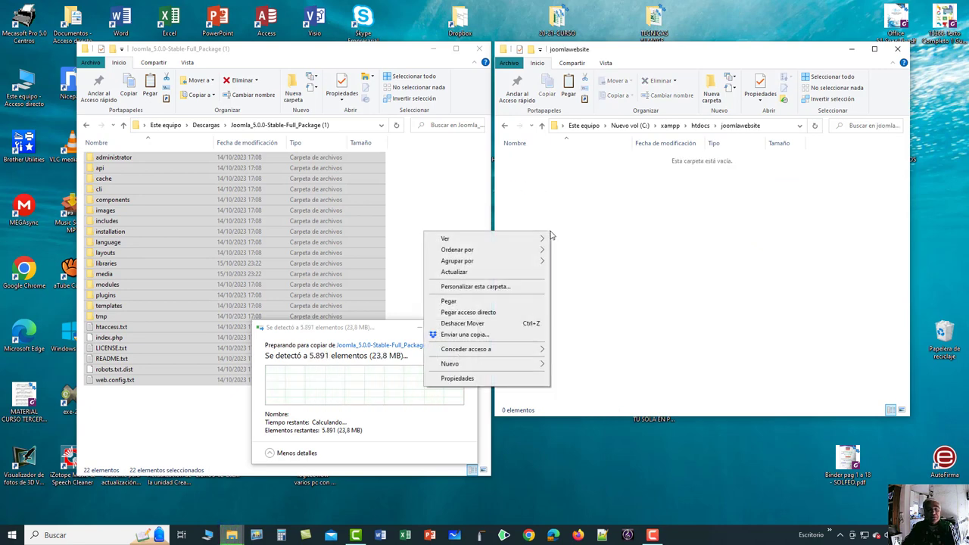
{"action": "left_click", "coordinate": [450, 301]}
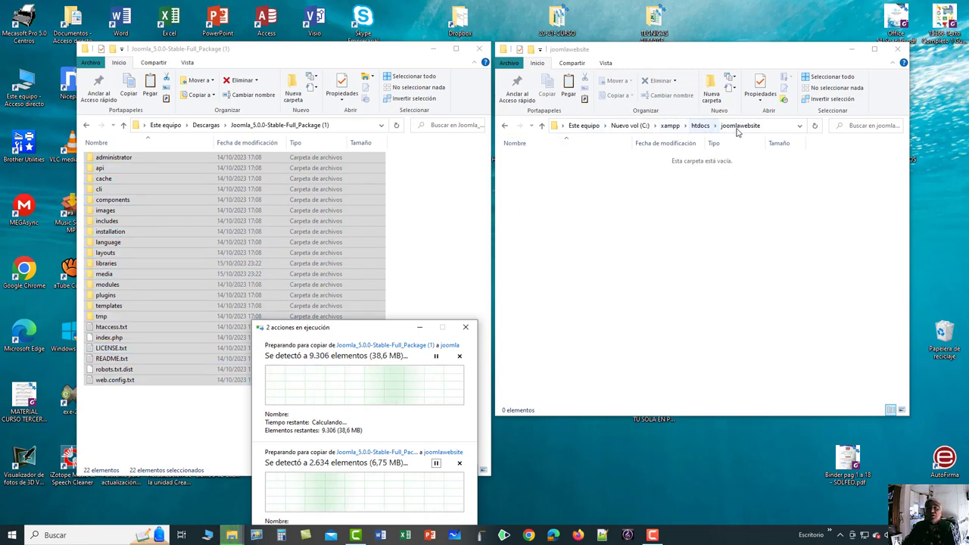
{"action": "left_click", "coordinate": [542, 126]}
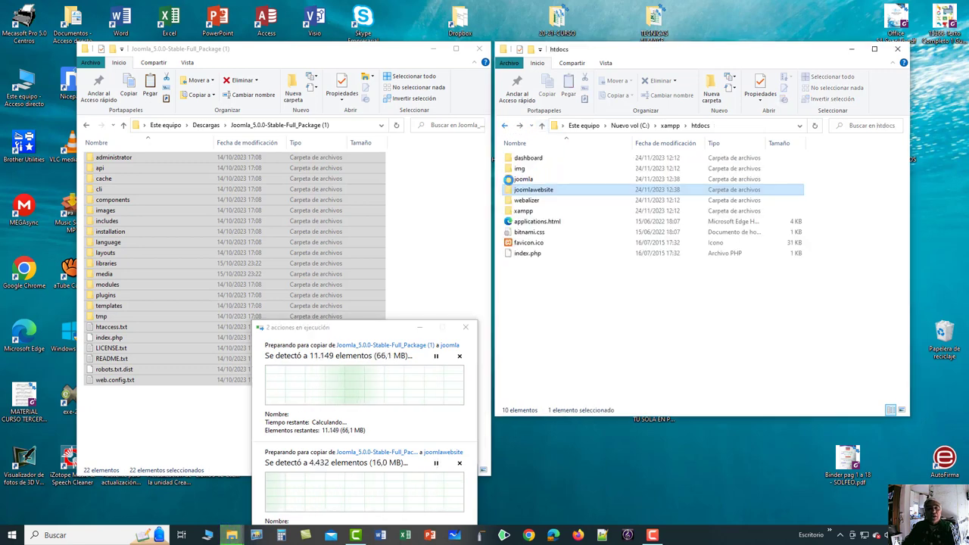
Check that the joomla folder holds all 22 package items, then return to htdocs.
{"action": "double_click", "coordinate": [509, 179]}
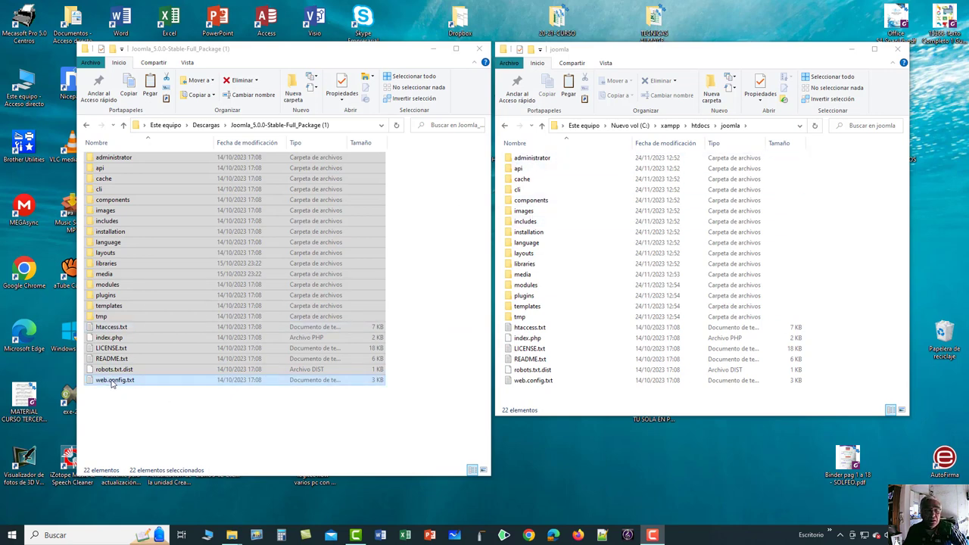
{"action": "left_click", "coordinate": [212, 426]}
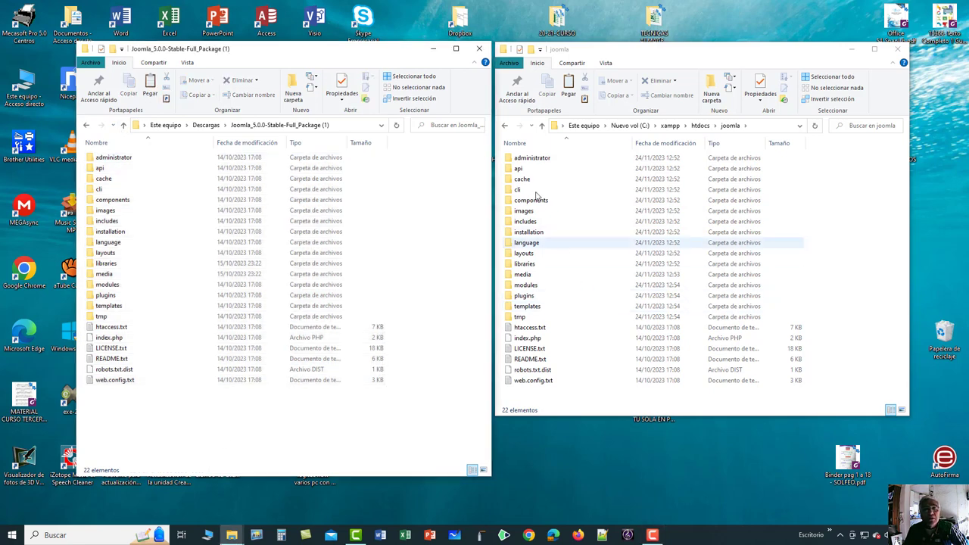
{"action": "left_click", "coordinate": [505, 126]}
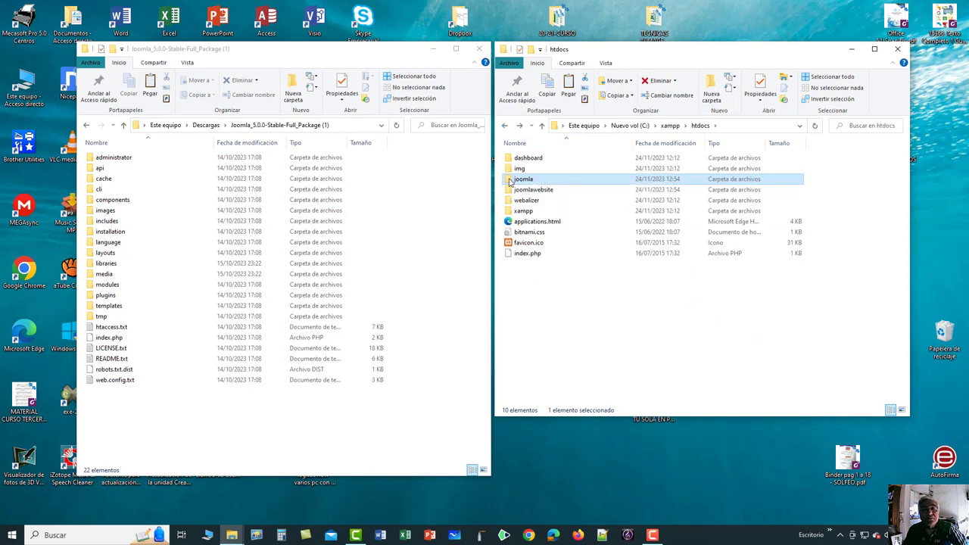
Open Properties for the joomla folder and for the package folder in Descargas.
{"action": "right_click", "coordinate": [510, 182]}
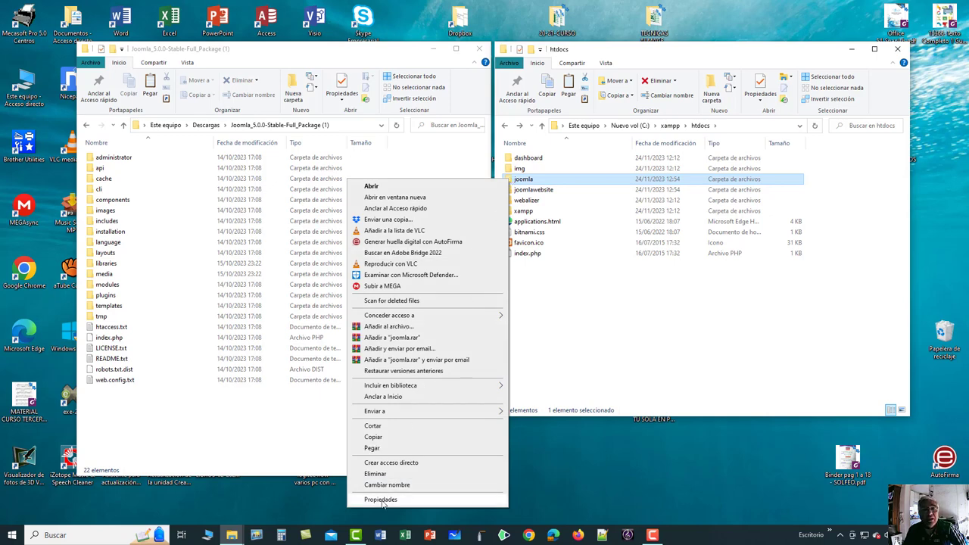
{"action": "left_click", "coordinate": [381, 500]}
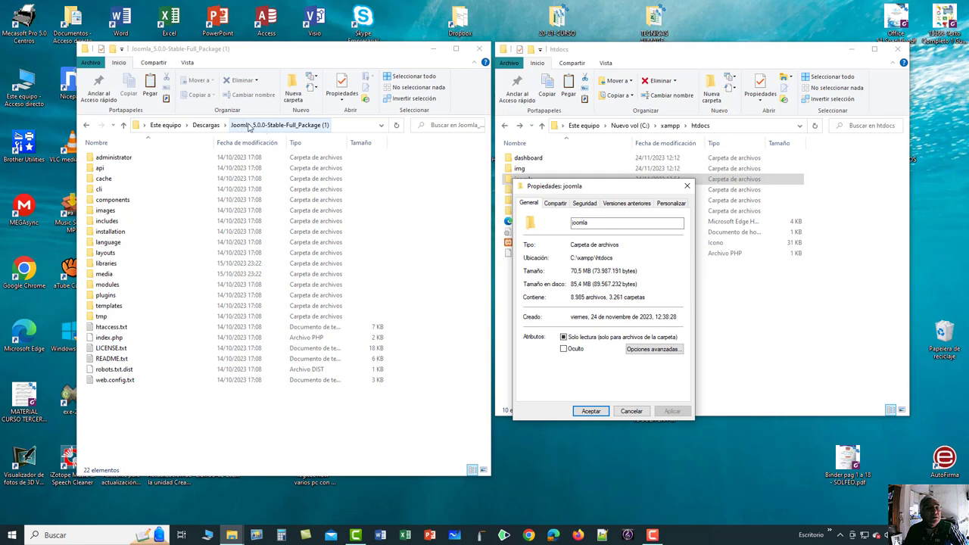
{"action": "left_click", "coordinate": [88, 126]}
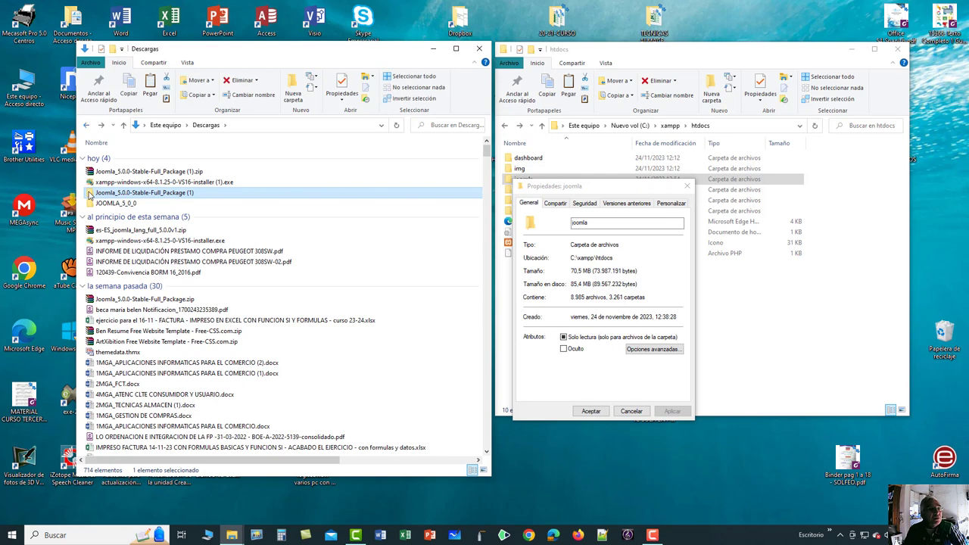
{"action": "right_click", "coordinate": [90, 195]}
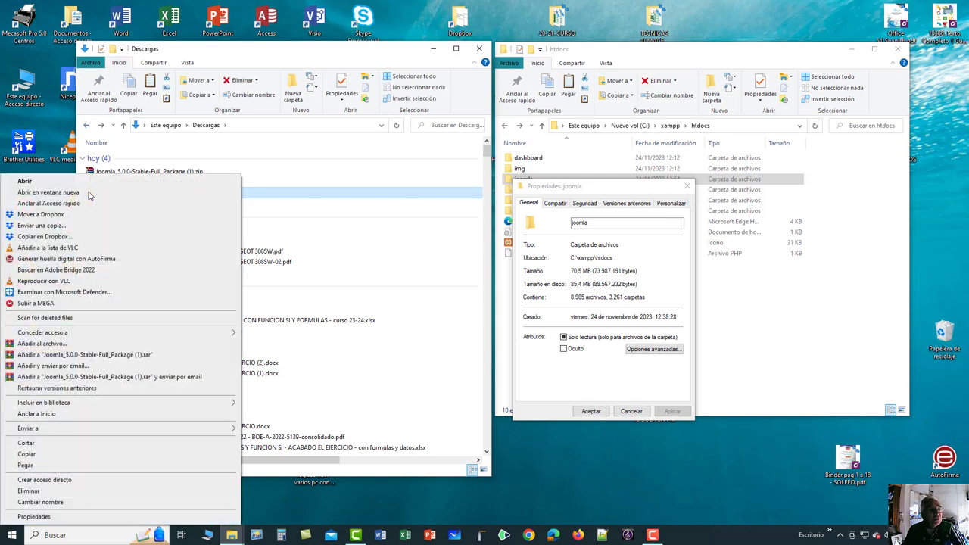
{"action": "left_click", "coordinate": [35, 516]}
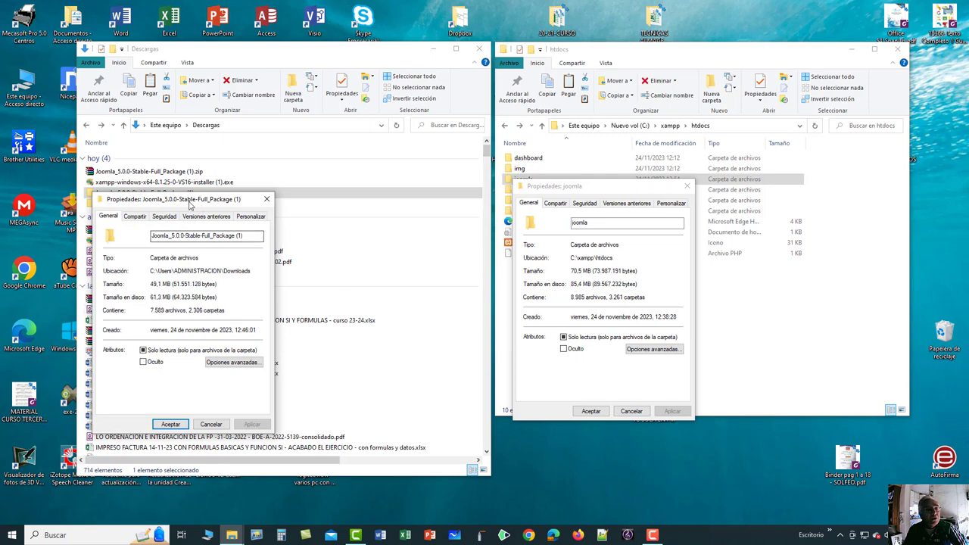
Place both Properties dialogs side by side, each showing 70.5 MB, 8,985 files and 3,261 folders.
{"action": "left_click_drag", "start_coordinate": [187, 200], "coordinate": [420, 188]}
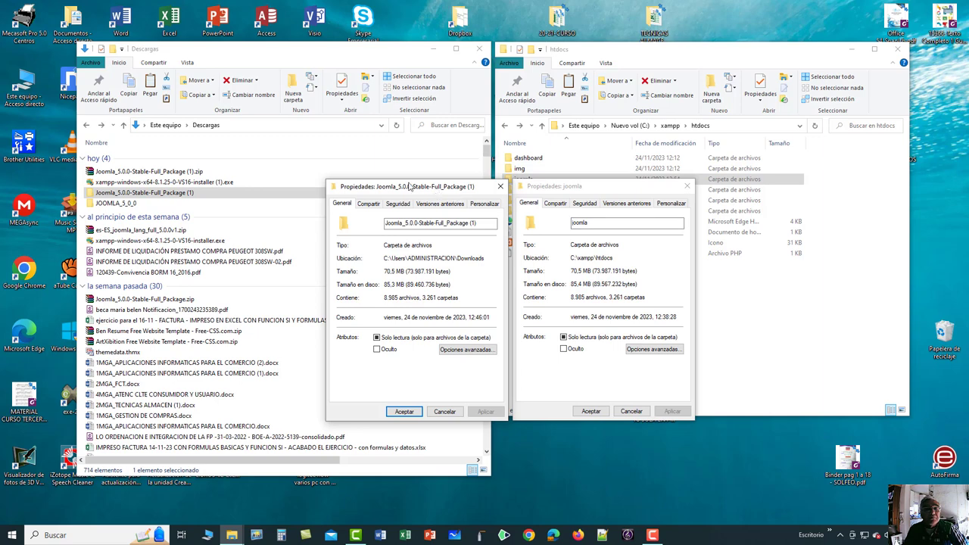
{"action": "left_click_drag", "start_coordinate": [434, 187], "coordinate": [249, 104]}
{"action": "left_click", "coordinate": [523, 182]}
{"action": "left_click_drag", "start_coordinate": [598, 185], "coordinate": [406, 101]}
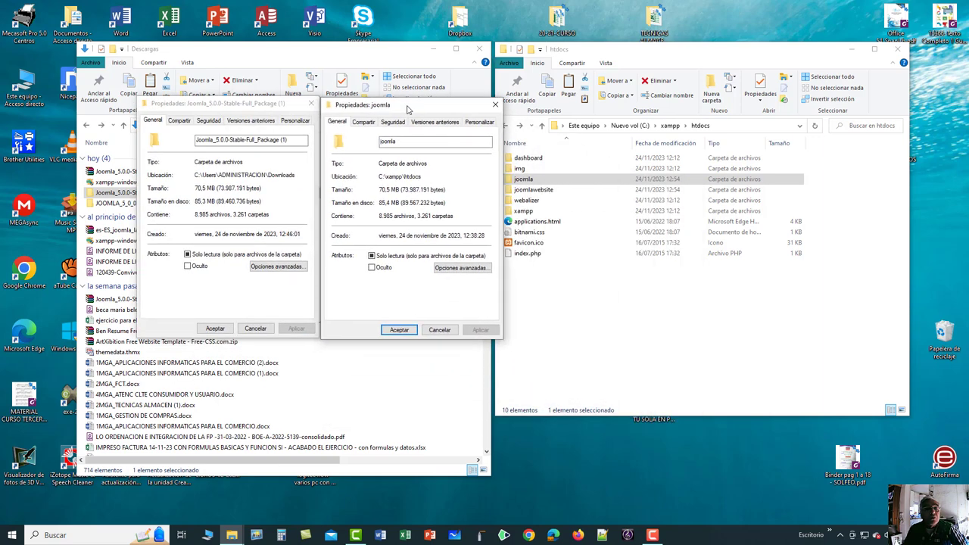
{"action": "left_click", "coordinate": [513, 191]}
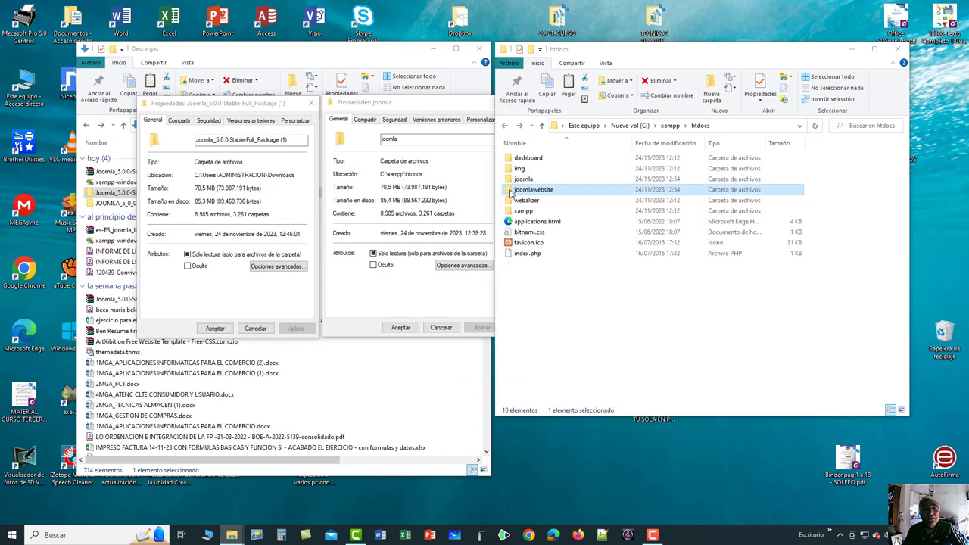
Open joomlawebsite's Properties beside the others to confirm 70.5 MB and 8,985 files.
{"action": "right_click", "coordinate": [512, 193]}
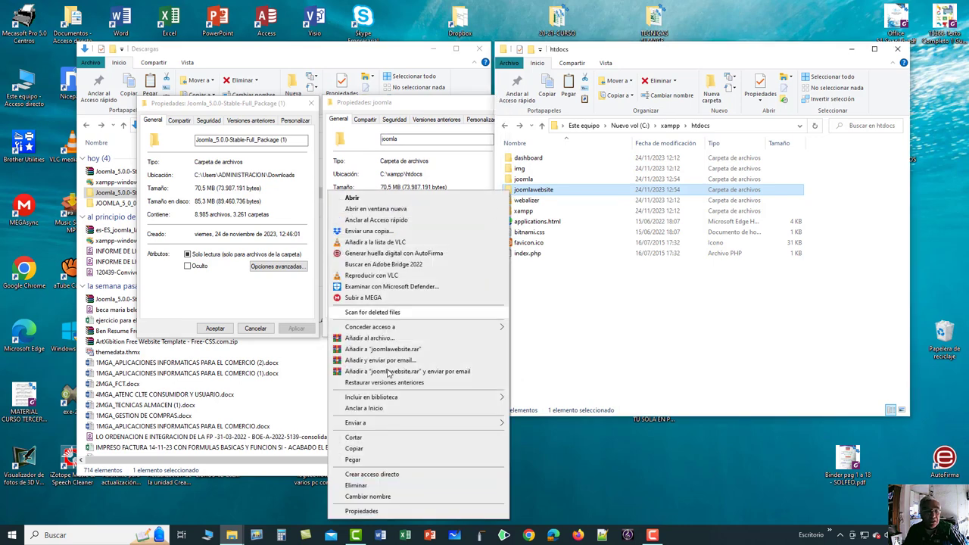
{"action": "left_click", "coordinate": [424, 512]}
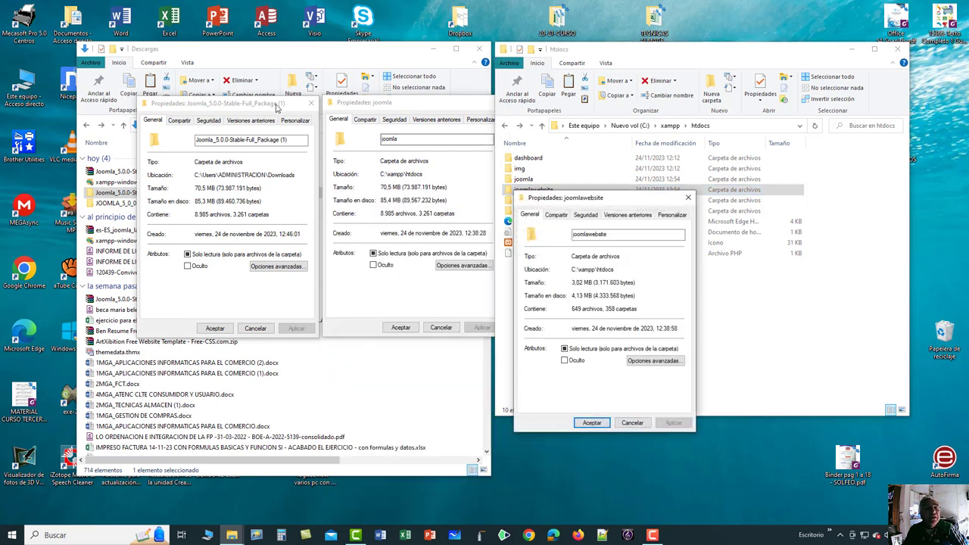
{"action": "left_click_drag", "start_coordinate": [582, 205], "coordinate": [568, 109]}
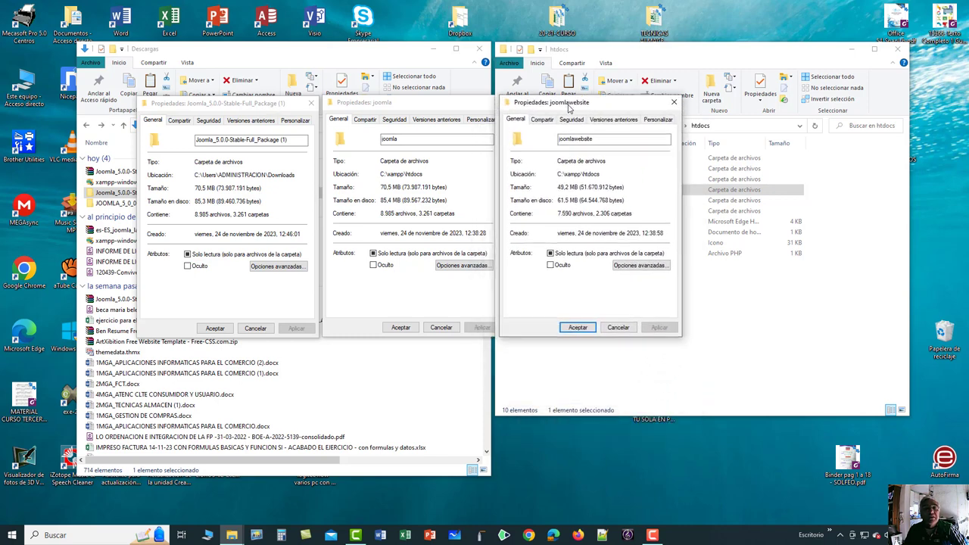
{"action": "left_click", "coordinate": [456, 106]}
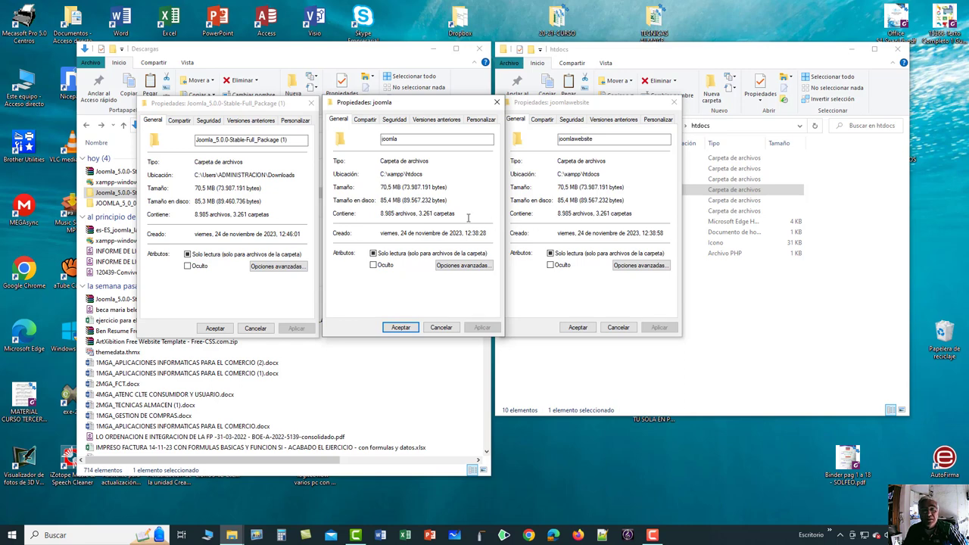
Close the joomlawebsite, joomla and package folder Properties dialogs.
{"action": "left_click", "coordinate": [578, 328]}
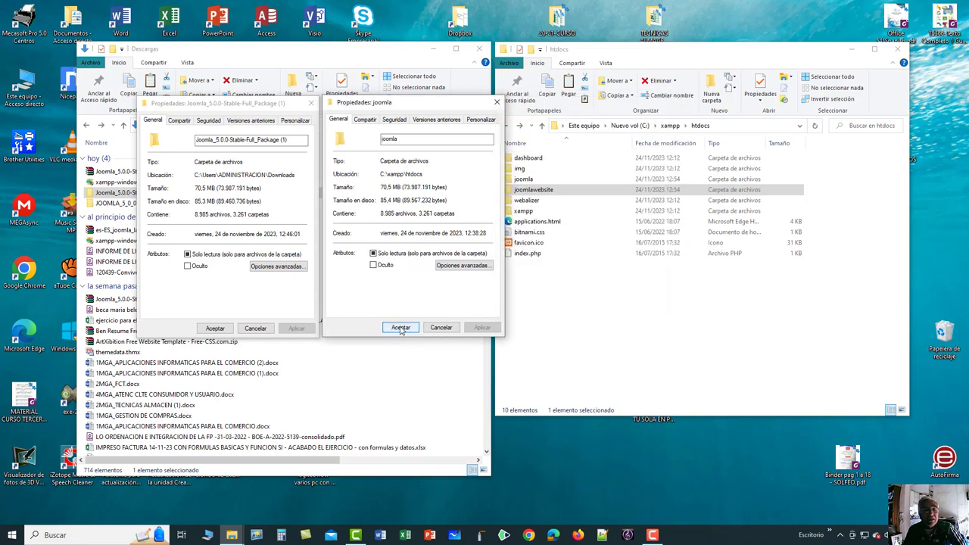
{"action": "left_click", "coordinate": [401, 327]}
{"action": "left_click", "coordinate": [215, 328]}
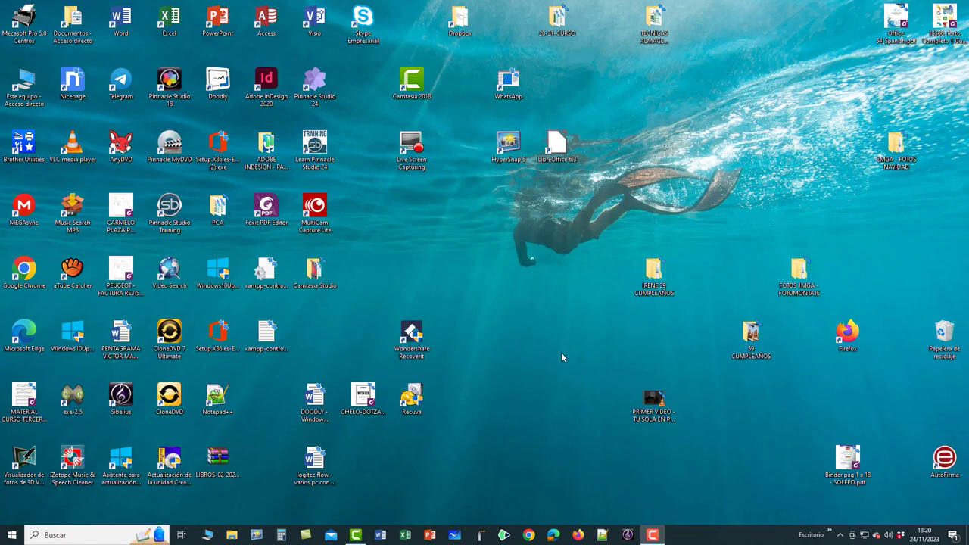
Browse from This PC to the Nuevo vol (C:) drive listing.
{"action": "double_click", "coordinate": [30, 85]}
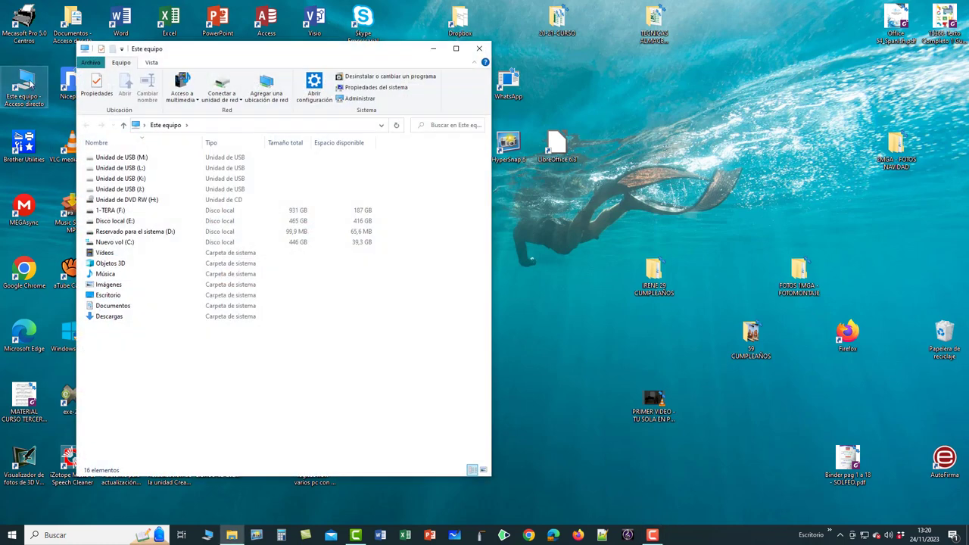
{"action": "double_click", "coordinate": [107, 242]}
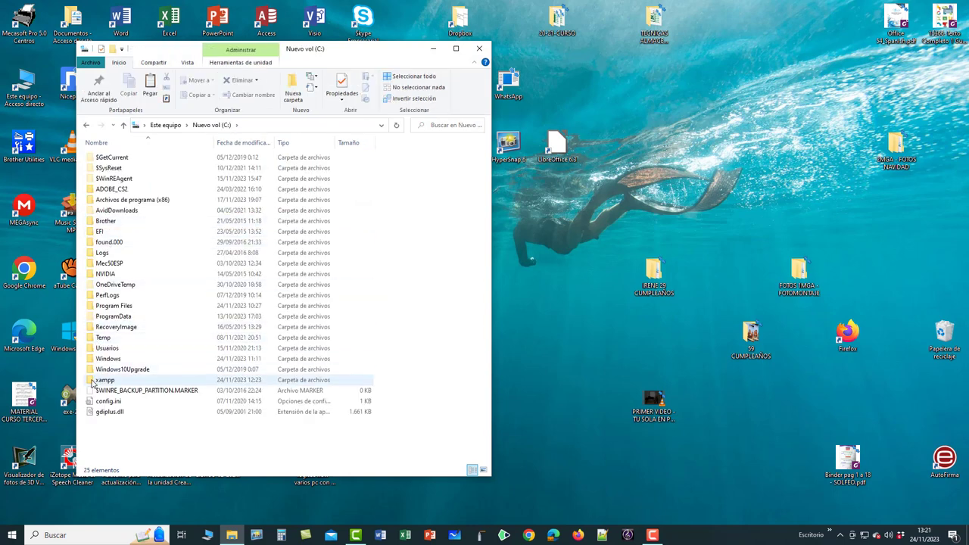
{"action": "double_click", "coordinate": [156, 201]}
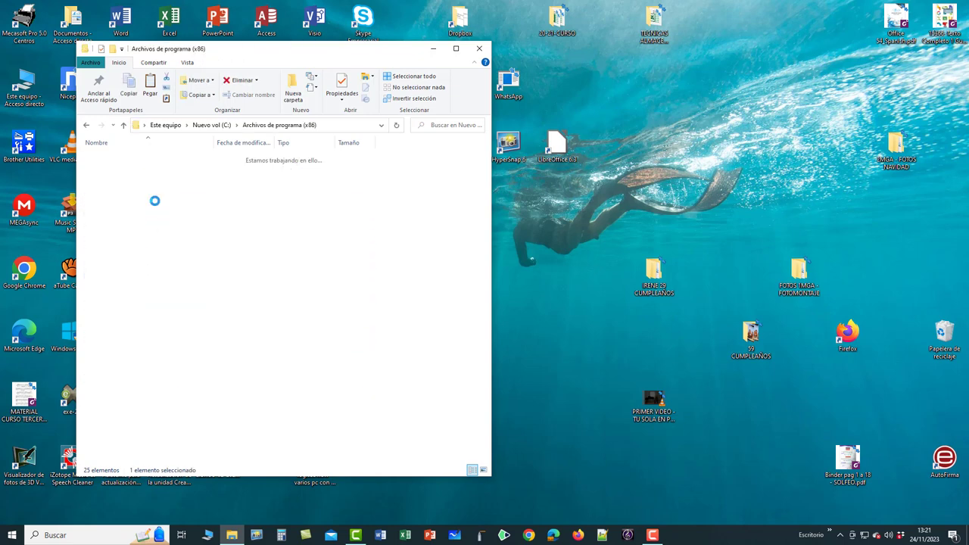
{"action": "scroll", "coordinate": [173, 285], "scroll_direction": "down", "scroll_amount": 8}
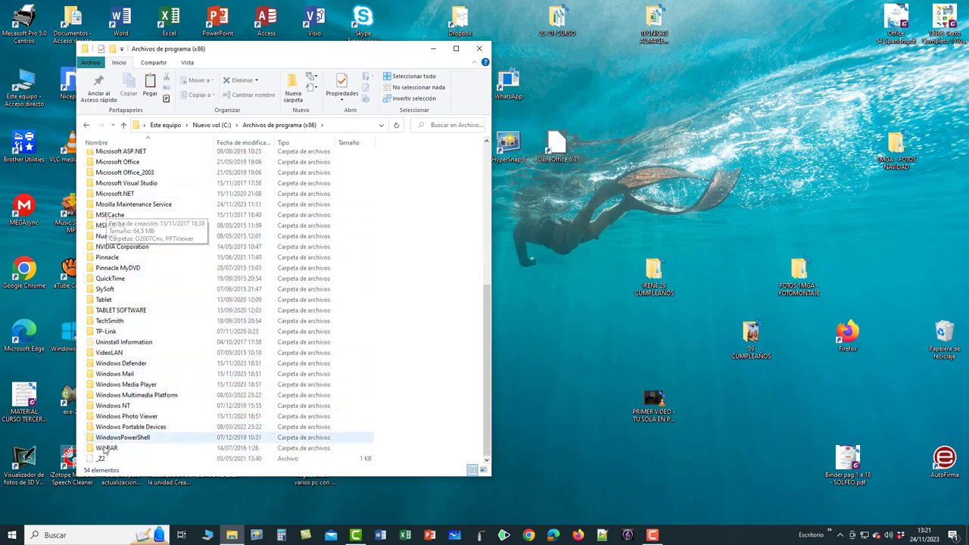
{"action": "left_click", "coordinate": [87, 128]}
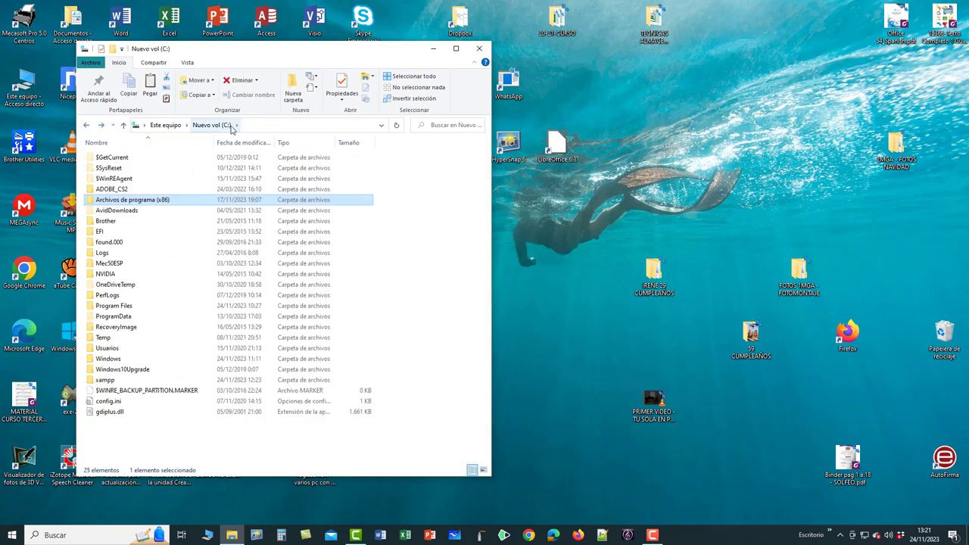
Open C:\xampp and drag xampp-control.exe out toward the desktop.
{"action": "left_click", "coordinate": [92, 381]}
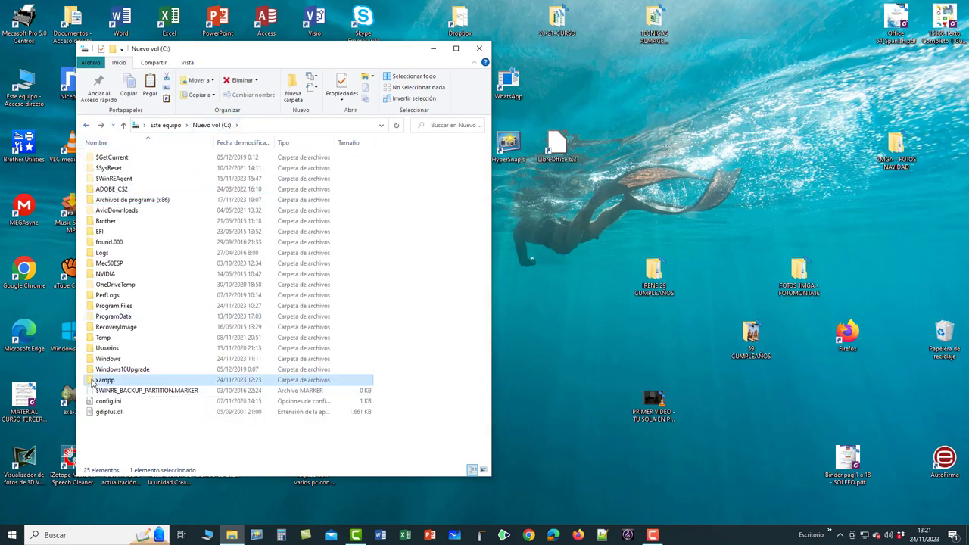
{"action": "double_click", "coordinate": [91, 382]}
{"action": "scroll", "coordinate": [119, 362], "scroll_direction": "down", "scroll_amount": 4}
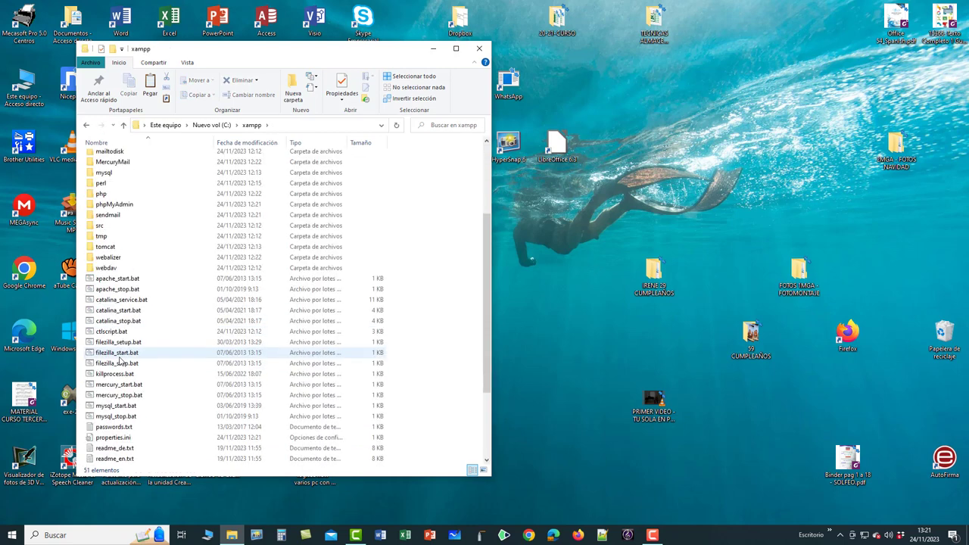
{"action": "scroll", "coordinate": [119, 362], "scroll_direction": "down", "scroll_amount": 4}
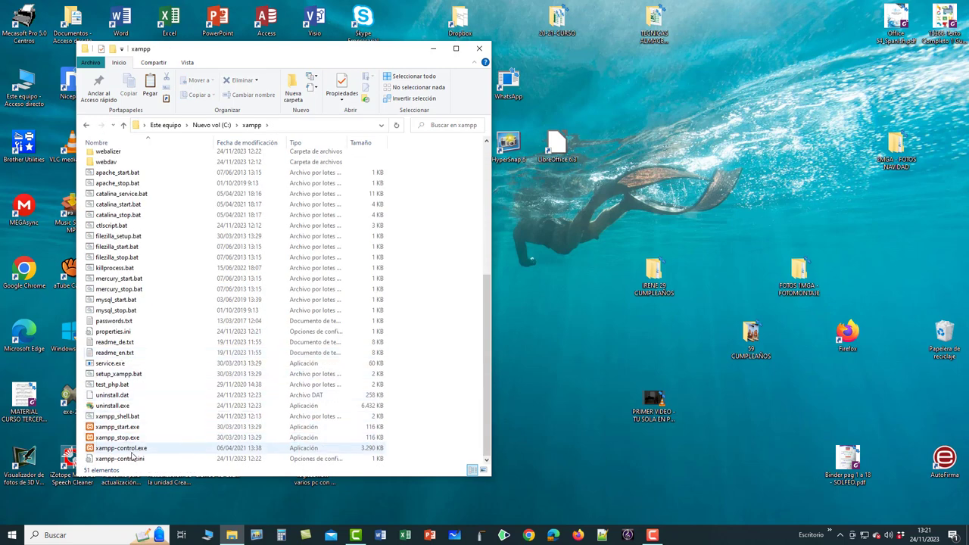
{"action": "left_click", "coordinate": [92, 452]}
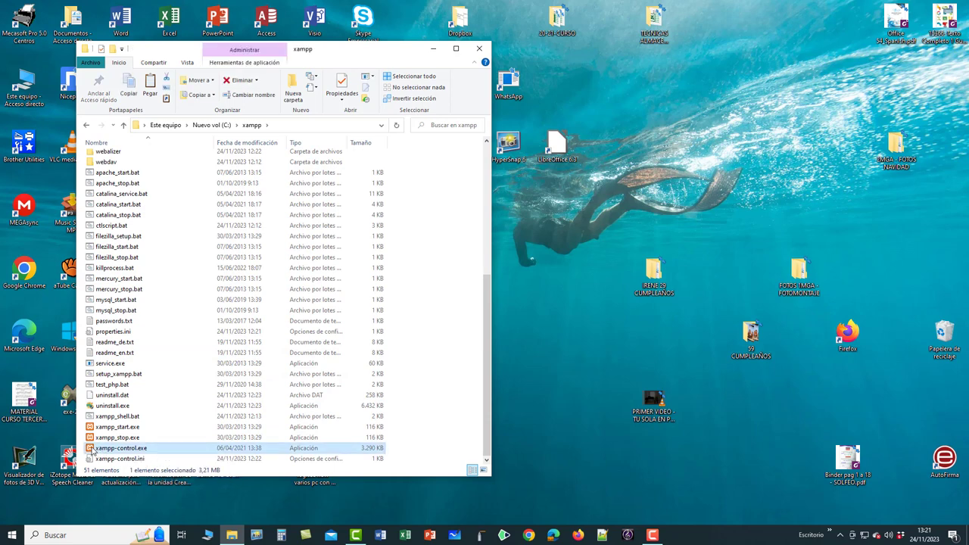
{"action": "left_click_drag", "start_coordinate": [92, 451], "coordinate": [703, 539]}
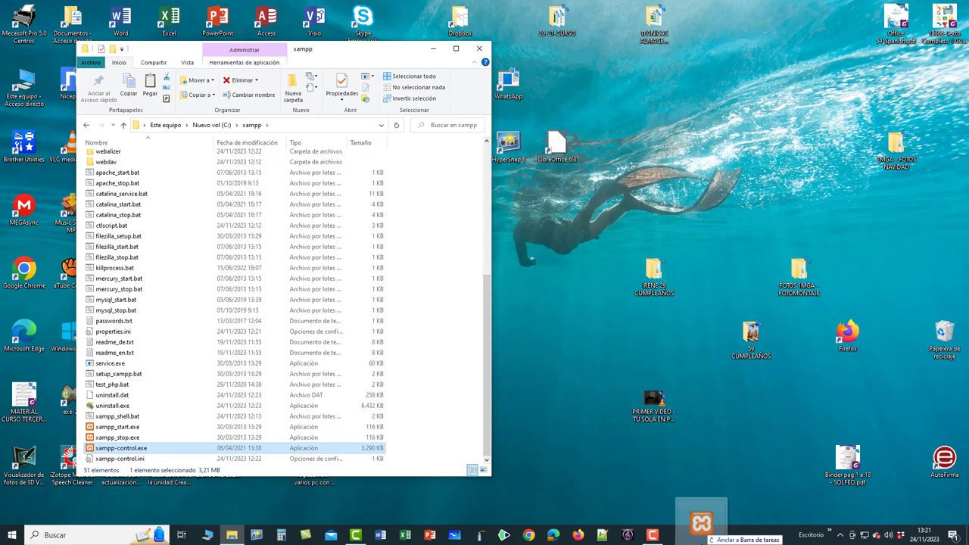
Create an 'xampp-control.exe - Acceso directo' shortcut on the desktop and close File Explorer.
{"action": "left_click_drag", "start_coordinate": [703, 540], "coordinate": [553, 371]}
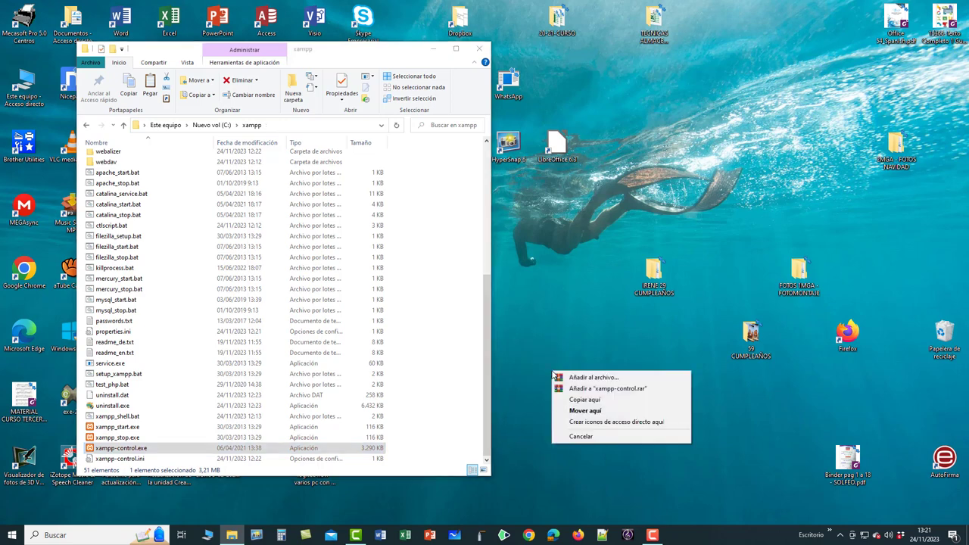
{"action": "left_click", "coordinate": [635, 426]}
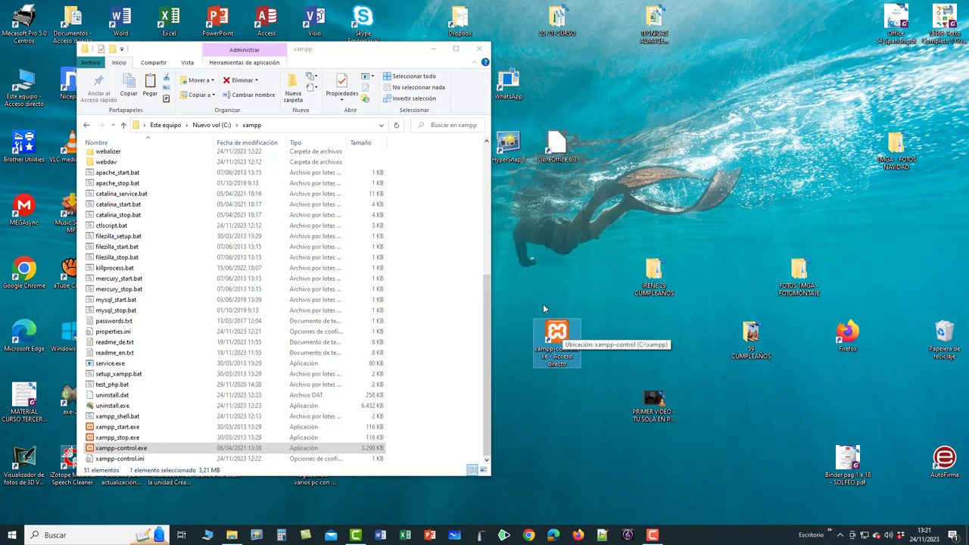
{"action": "left_click", "coordinate": [479, 50]}
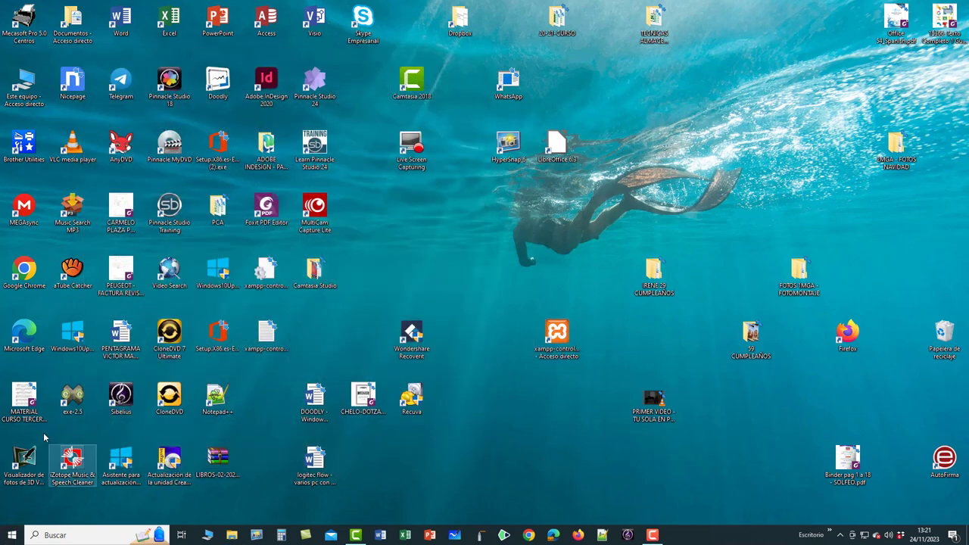
Launch XAMPP Control Panel from the XAMPP group under All apps in Start.
{"action": "left_click", "coordinate": [12, 536]}
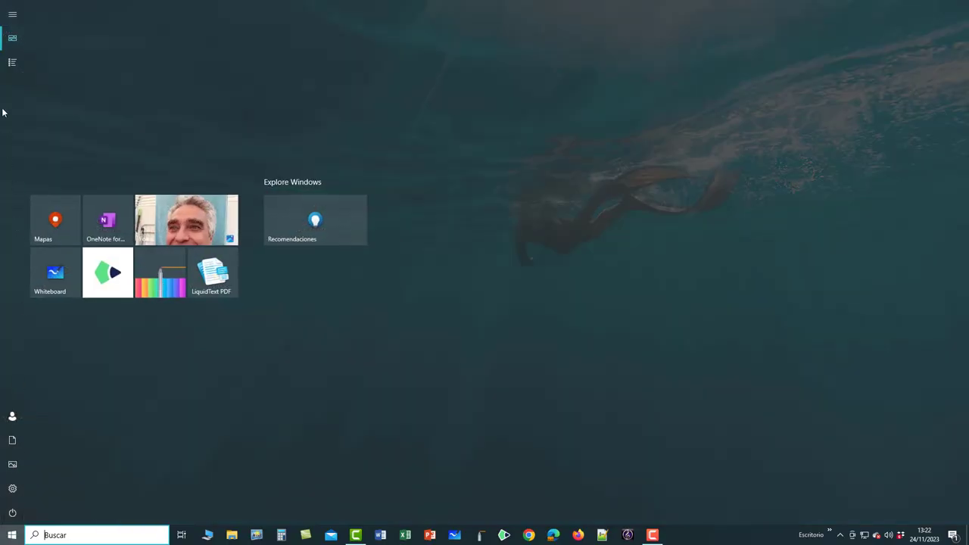
{"action": "left_click", "coordinate": [40, 64]}
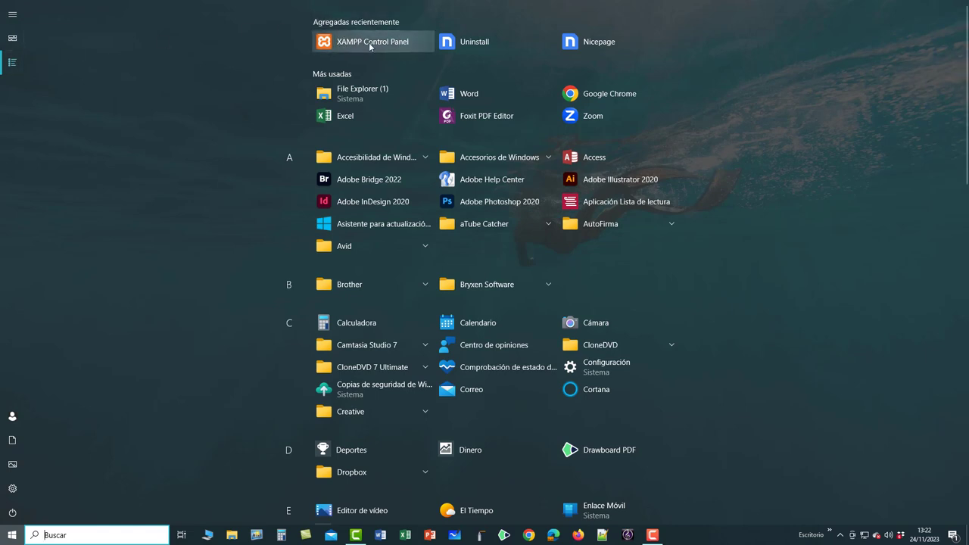
{"action": "scroll", "coordinate": [428, 242], "scroll_direction": "down", "scroll_amount": 15}
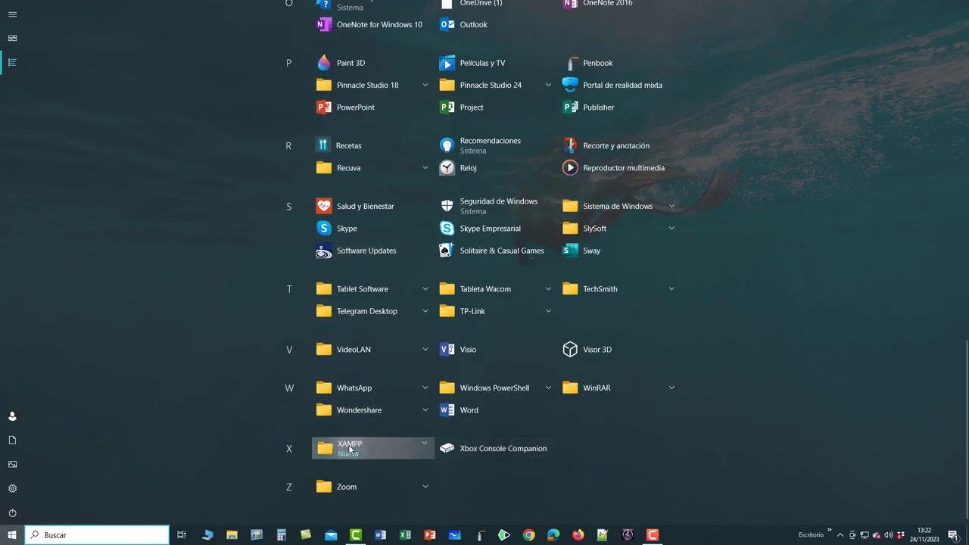
{"action": "left_click", "coordinate": [350, 449]}
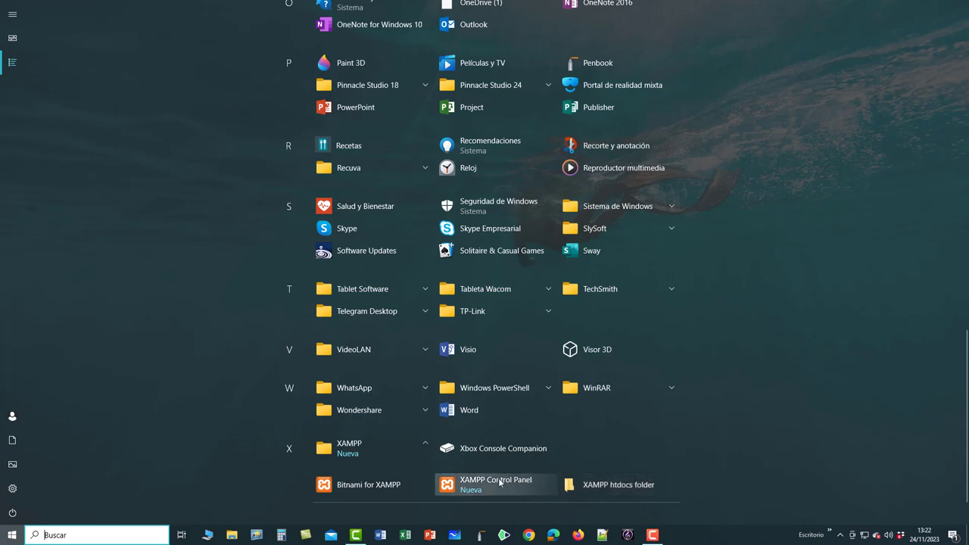
{"action": "left_click", "coordinate": [454, 485]}
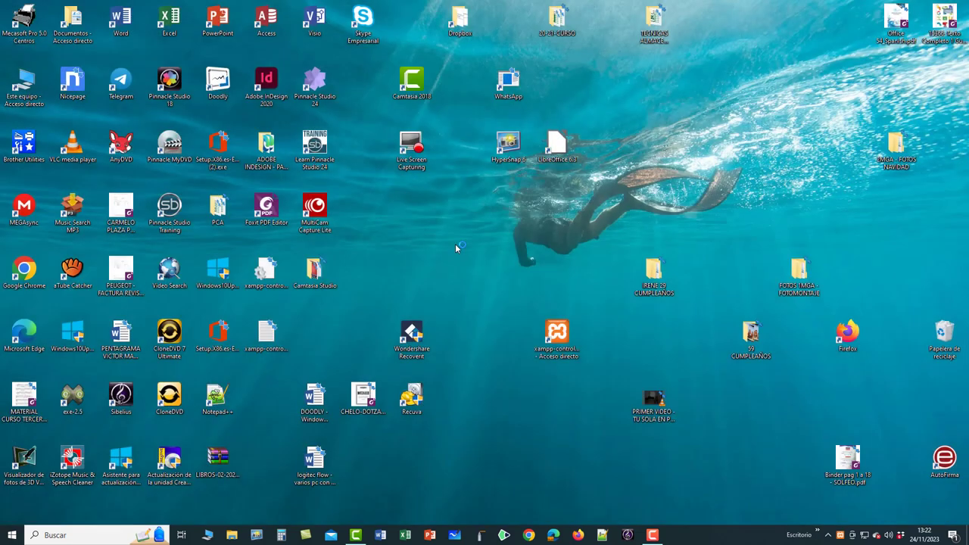
Centre the Control Panel and start Apache (ports 80, 443) and MySQL (port 3306).
{"action": "left_click_drag", "start_coordinate": [218, 12], "coordinate": [503, 93]}
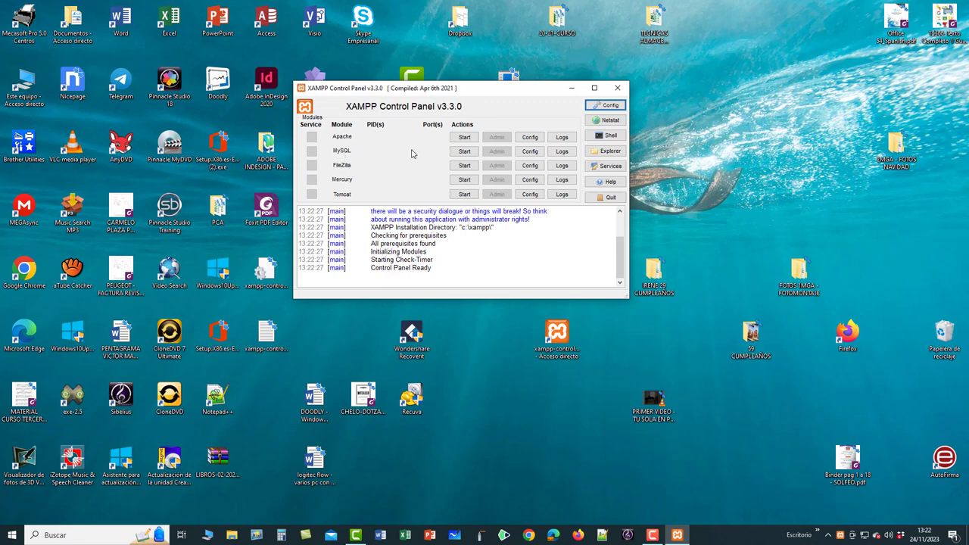
{"action": "left_click", "coordinate": [464, 137]}
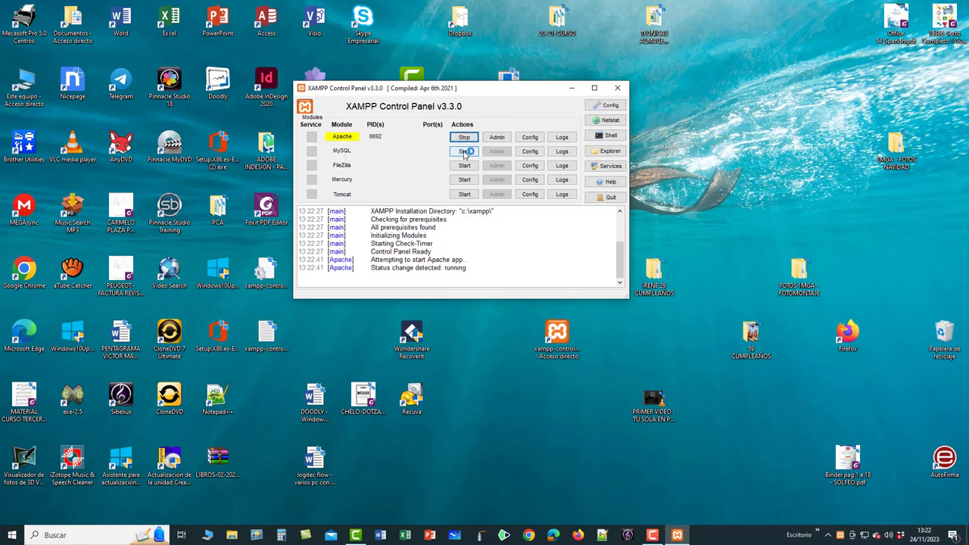
{"action": "left_click", "coordinate": [464, 151]}
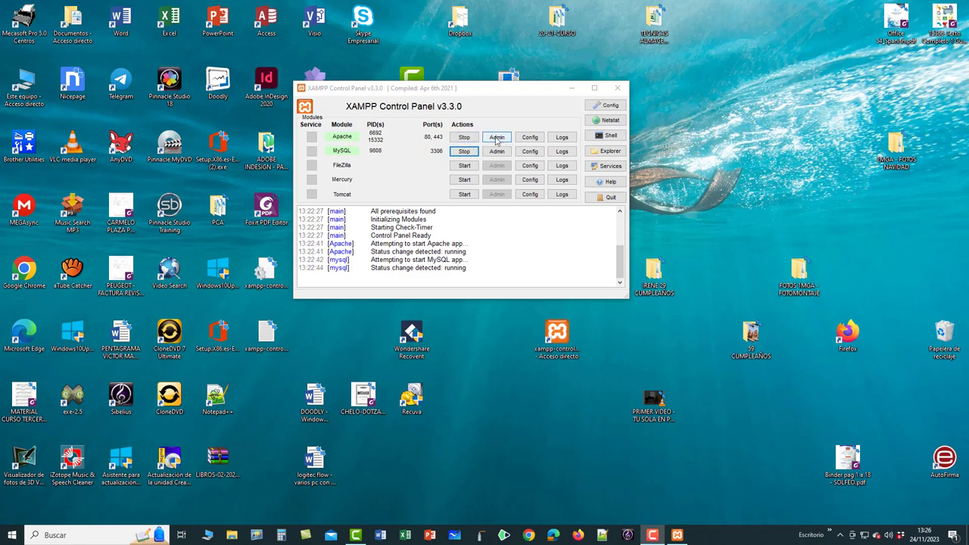
Open the XAMPP dashboard in Edge, then change its address to localhost/joomla/ to load the installer.
{"action": "left_click", "coordinate": [497, 141]}
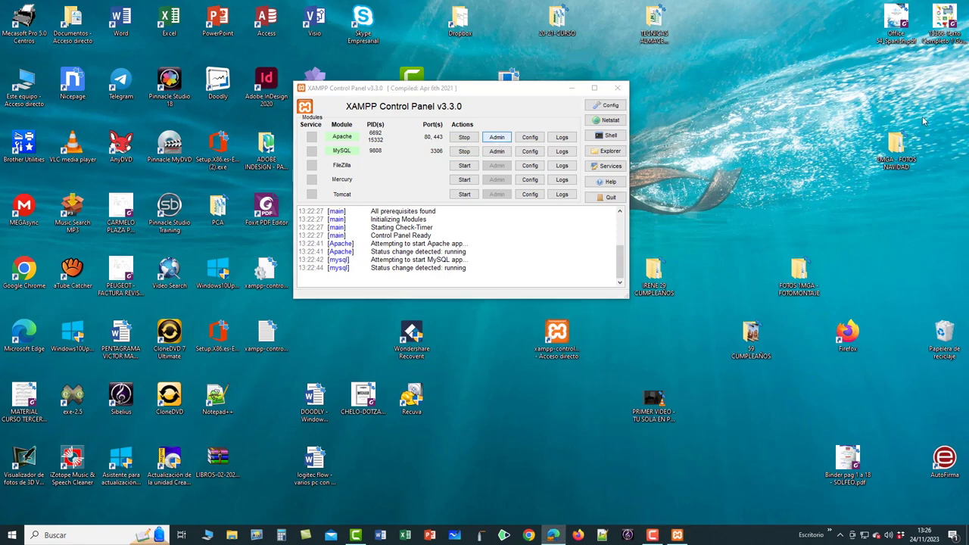
{"action": "left_click_drag", "start_coordinate": [871, 21], "coordinate": [466, 17]}
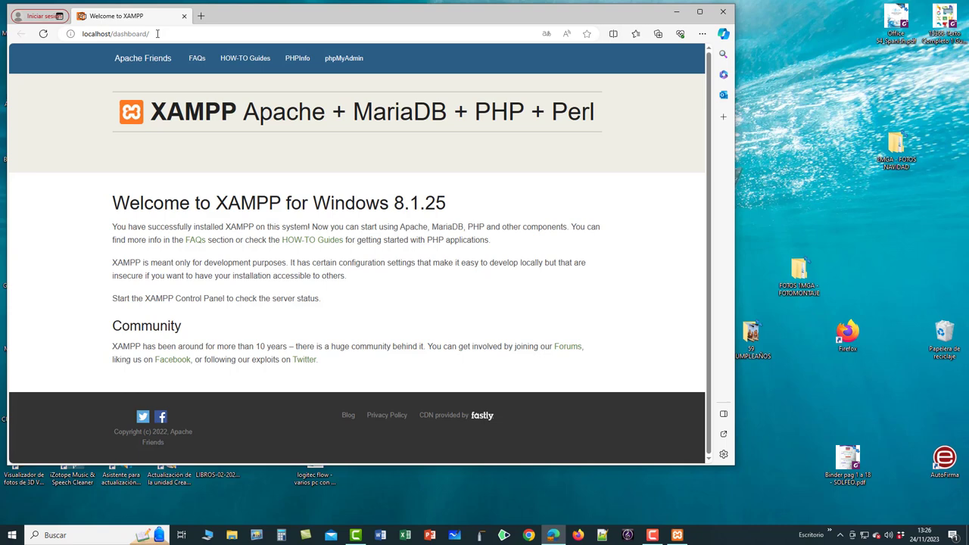
{"action": "left_click", "coordinate": [159, 33]}
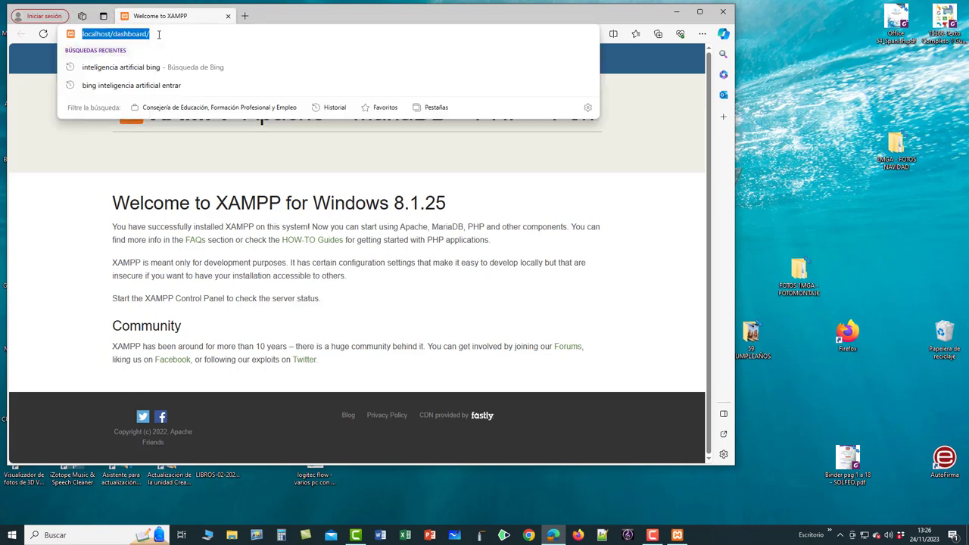
{"action": "left_click", "coordinate": [175, 34]}
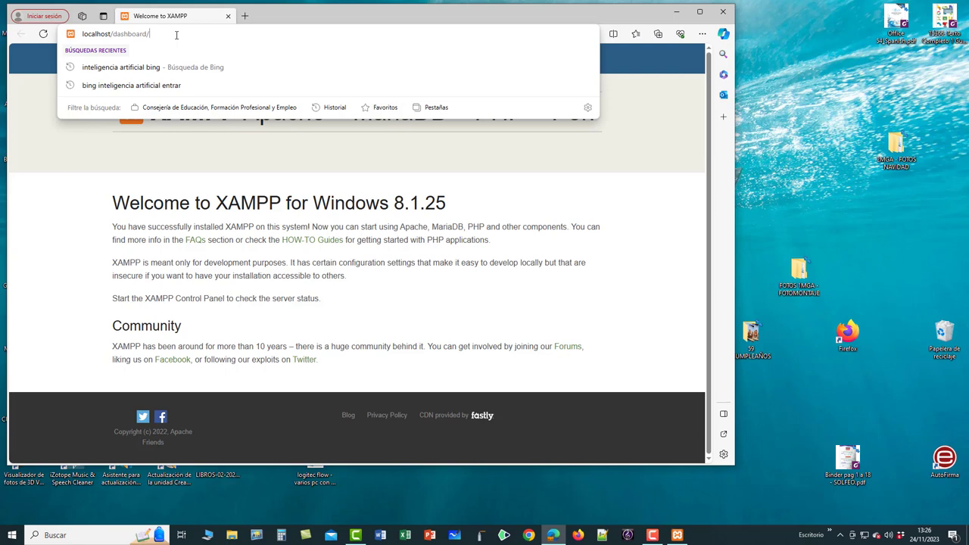
{"action": "key", "text": "BackSpace"}
{"action": "key", "text": "BackSpace"}
{"action": "key", "text": "BackSpace"}
{"action": "key", "text": "BackSpace"}
{"action": "key", "text": "BackSpace"}
{"action": "key", "text": "BackSpace"}
{"action": "key", "text": "BackSpace"}
{"action": "key", "text": "BackSpace"}
{"action": "key", "text": "BackSpace"}
{"action": "key", "text": "BackSpace"}
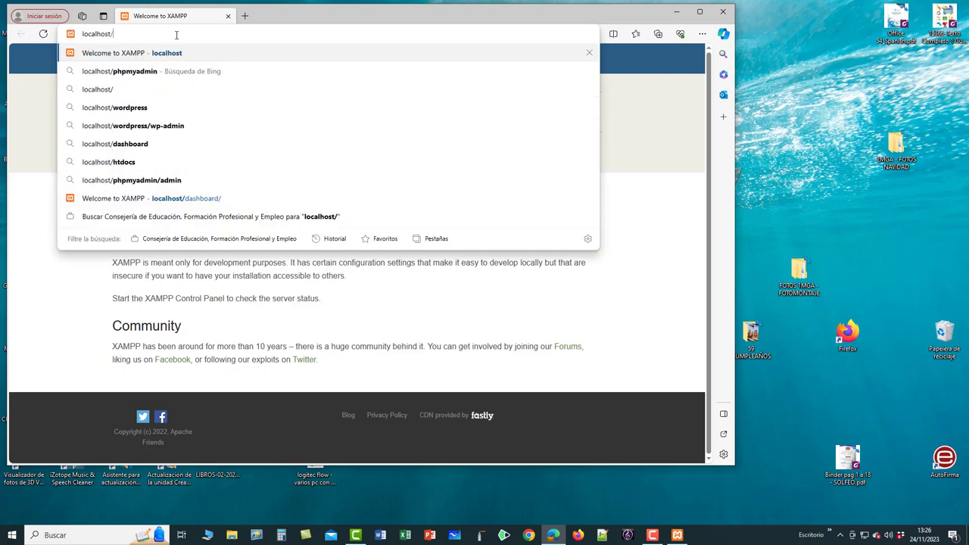
{"action": "type", "text": "JOOM"}
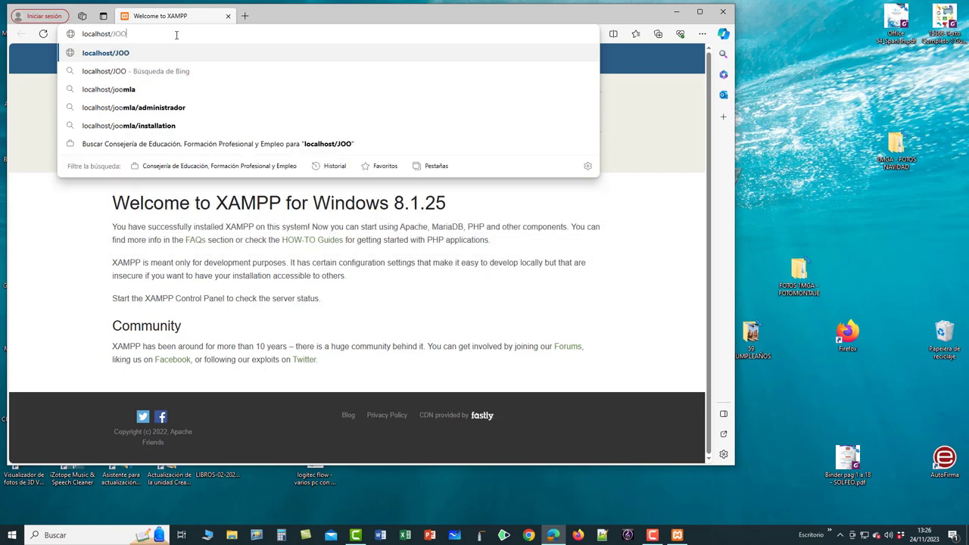
{"action": "key", "text": "BackSpace"}
{"action": "key", "text": "BackSpace"}
{"action": "key", "text": "BackSpace"}
{"action": "key", "text": "BackSpace"}
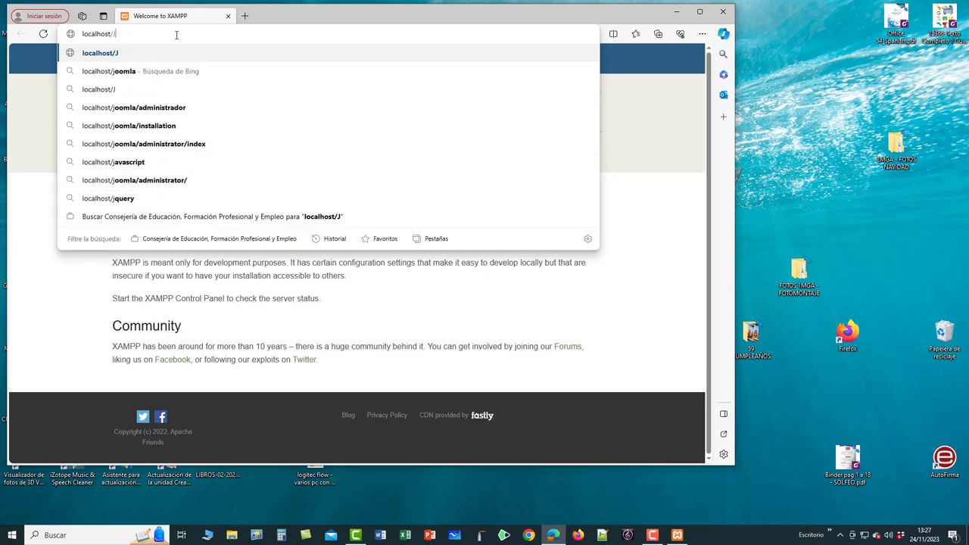
{"action": "key", "text": "Caps_Lock"}
{"action": "type", "text": "joo"}
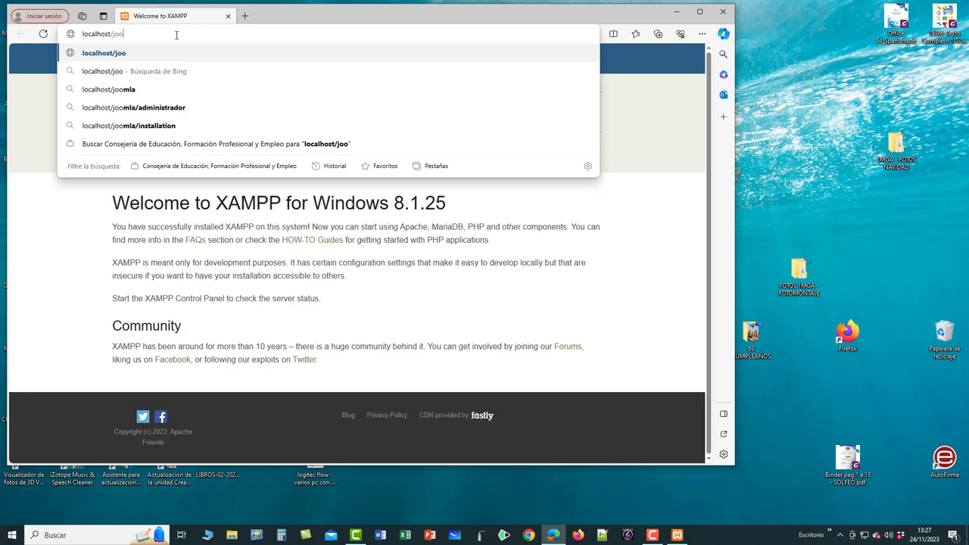
{"action": "type", "text": "mla/"}
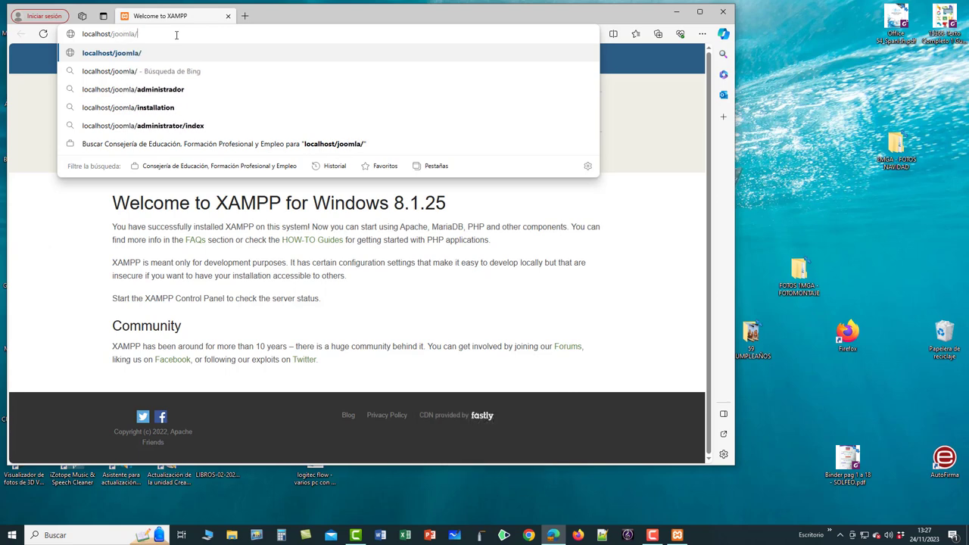
{"action": "key", "text": "Return"}
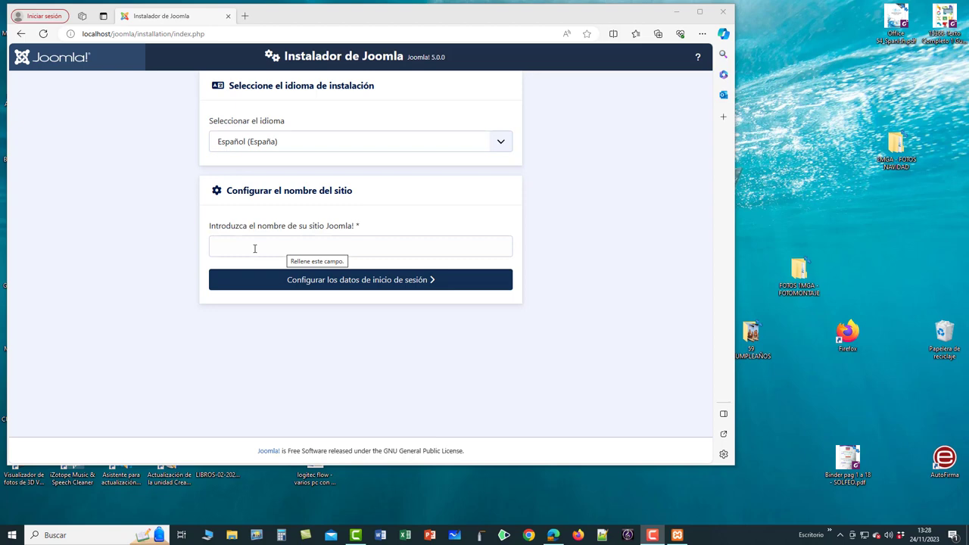
Enter the new site's name in the 'Configurar el nombre del sitio' field, keeping Español (España).
{"action": "left_click", "coordinate": [254, 248]}
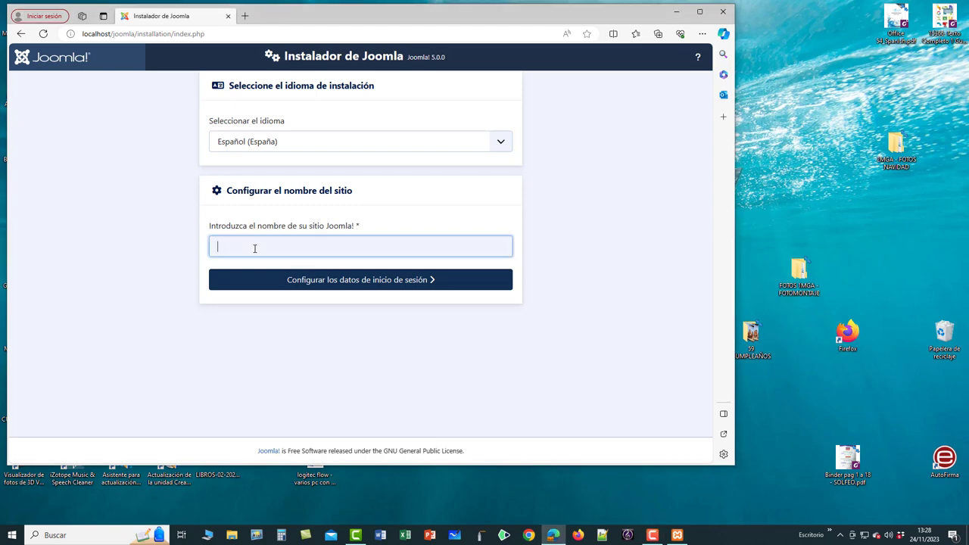
{"action": "type", "text": "pe"}
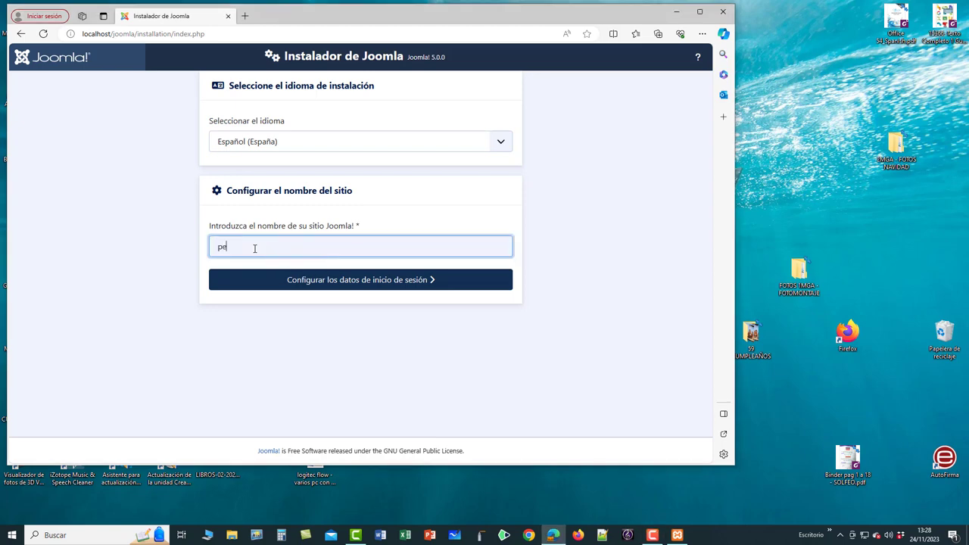
{"action": "type", "text": "drojoseweb"}
Enter the superuser's real name and username on the login-data step.
{"action": "left_click", "coordinate": [347, 280]}
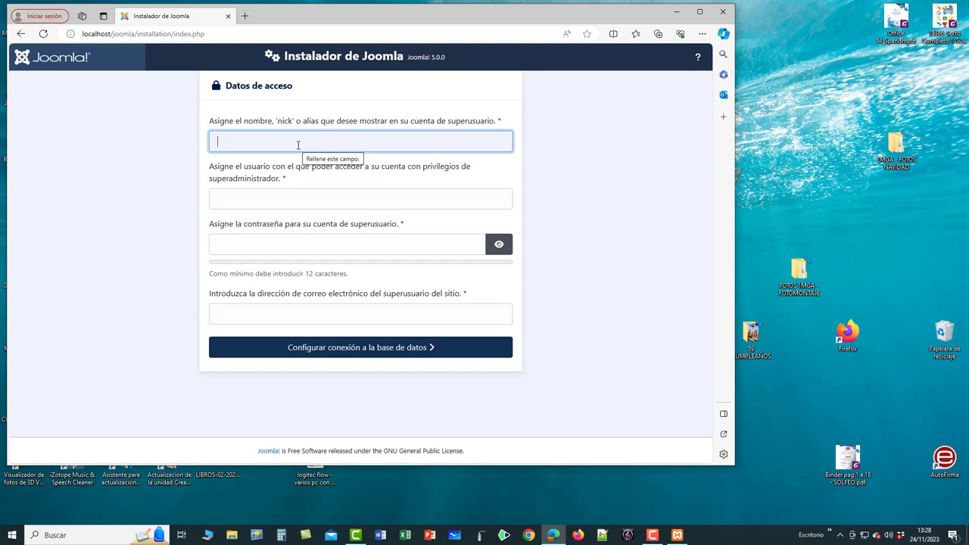
{"action": "type", "text": "pedrojoseweb"}
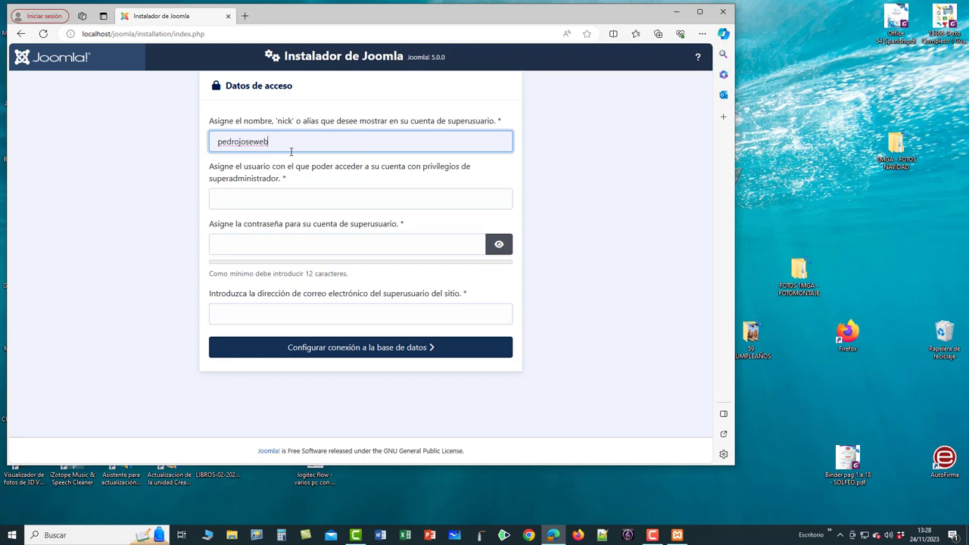
{"action": "left_click", "coordinate": [247, 198]}
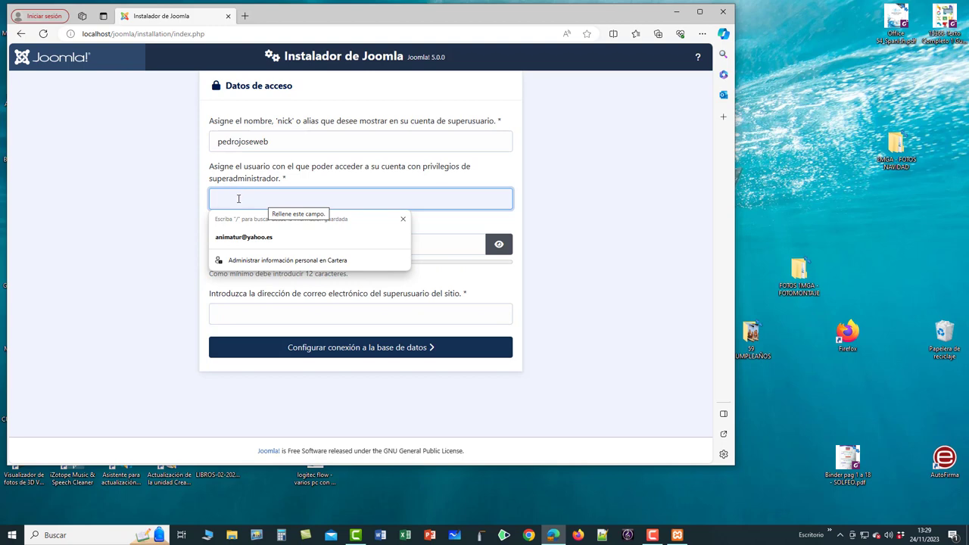
{"action": "type", "text": "pedrojoseweb"}
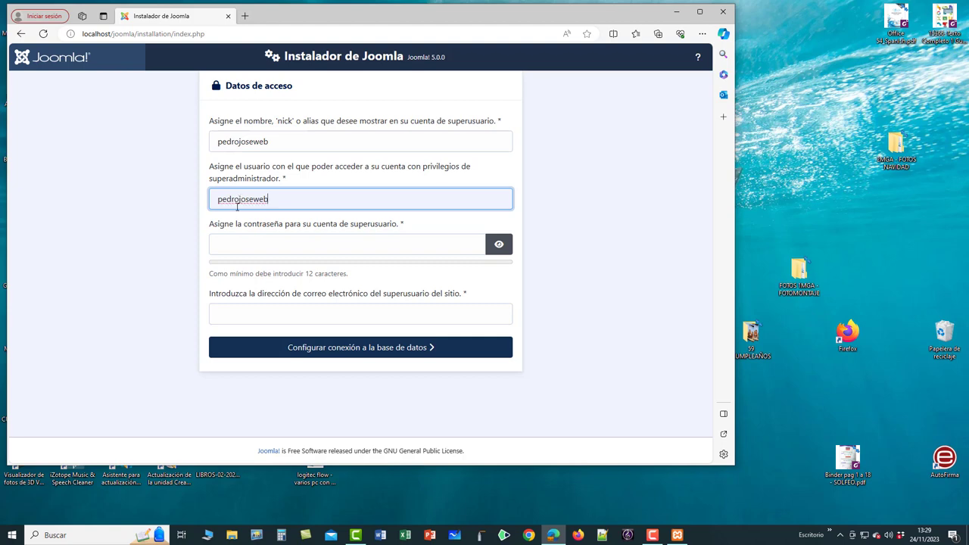
Paste the superuser password, autofill the saved e-mail address, and proceed to database configuration.
{"action": "left_click", "coordinate": [234, 243]}
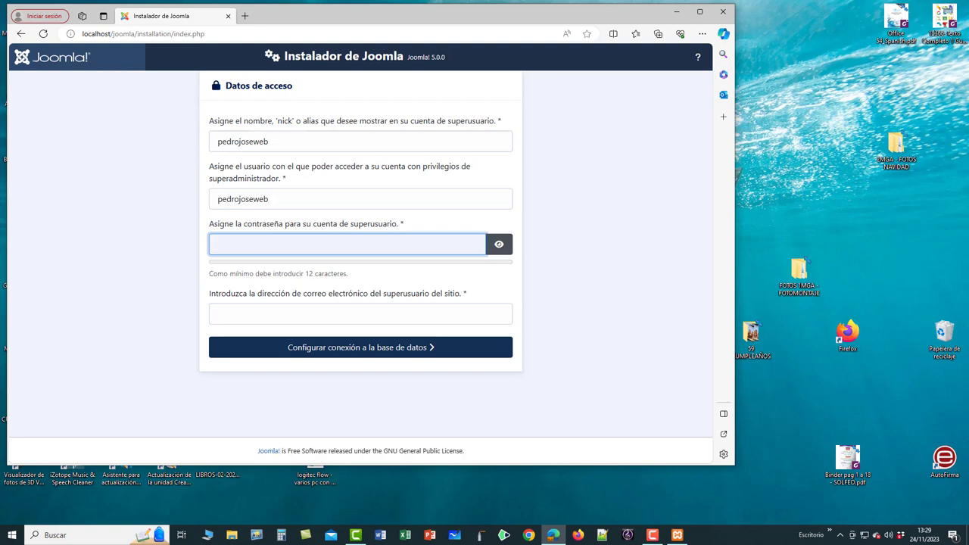
{"action": "key", "text": "ctrl+v"}
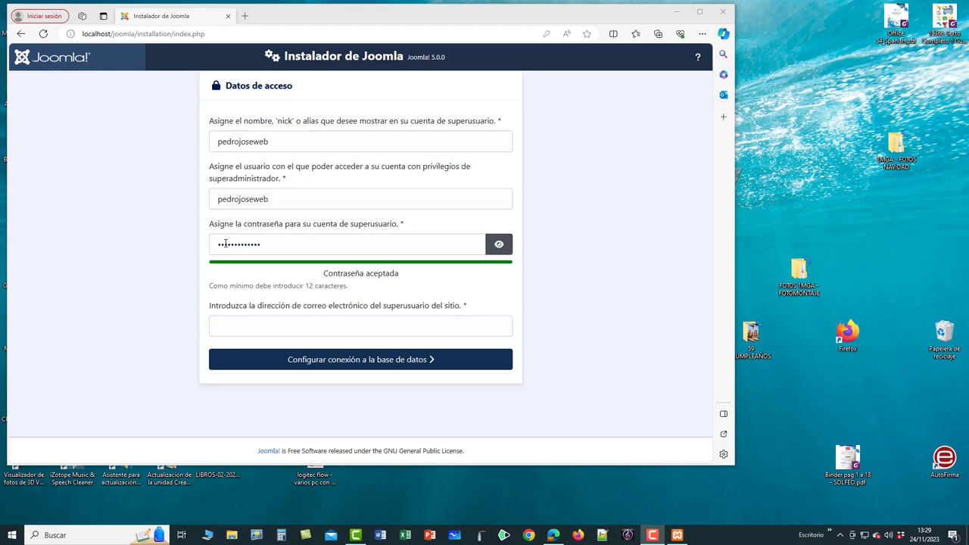
{"action": "left_click", "coordinate": [240, 324]}
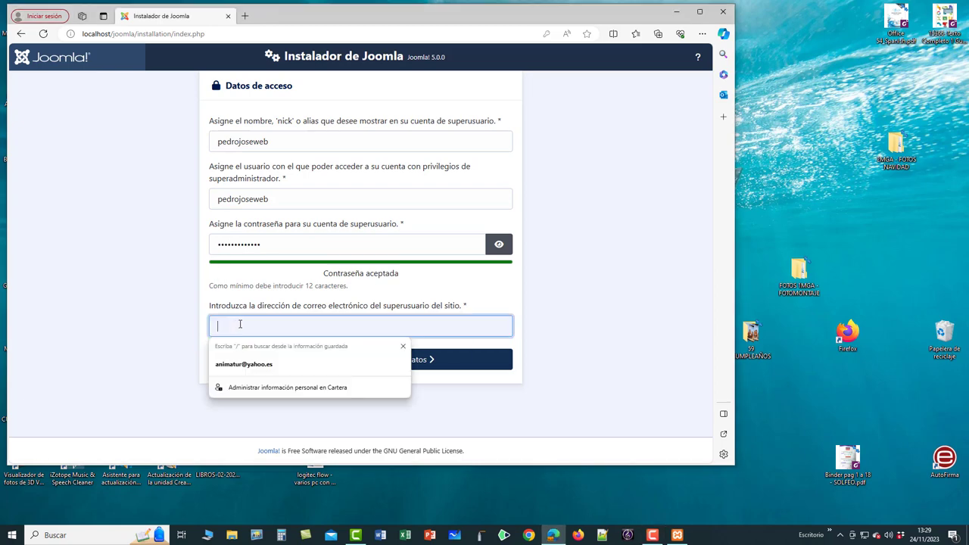
{"action": "left_click", "coordinate": [240, 366]}
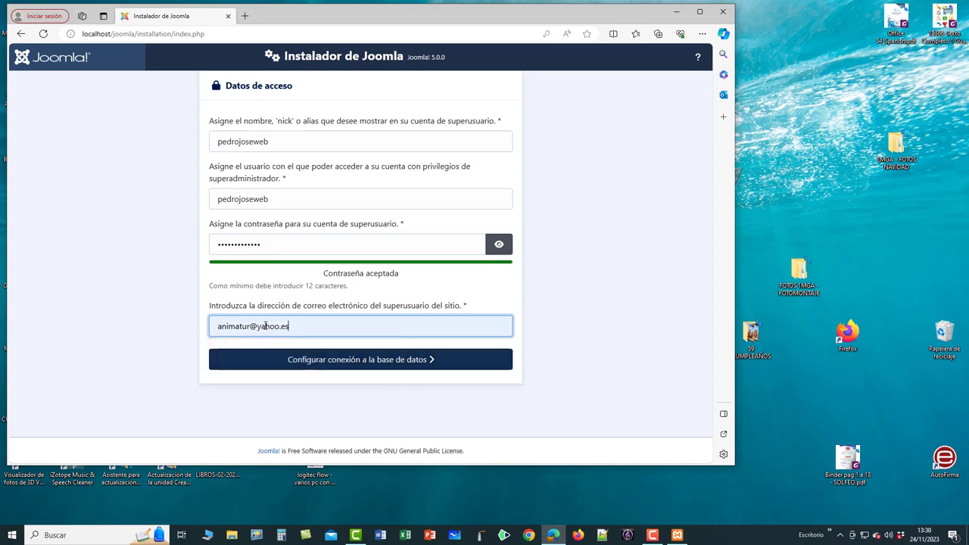
{"action": "left_click", "coordinate": [367, 362]}
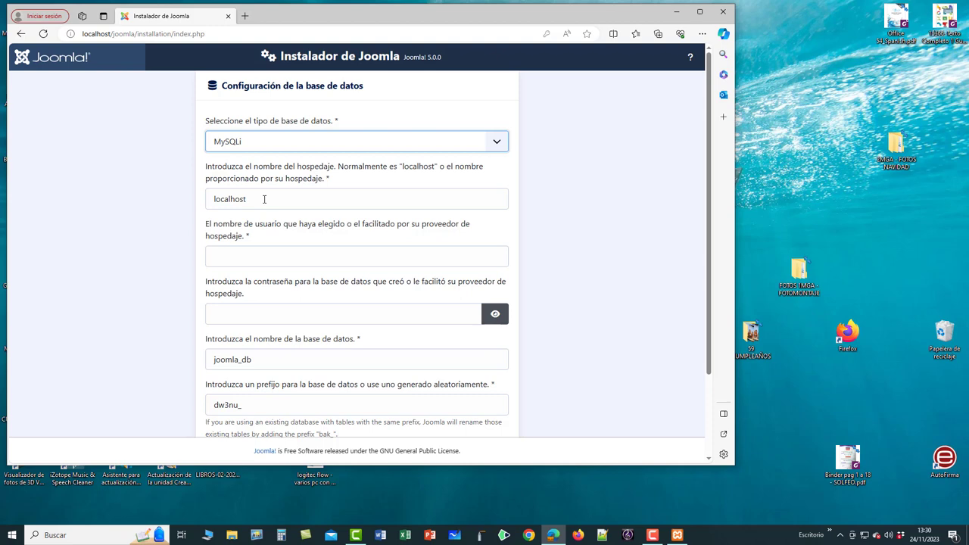
Enter root as database user with a blank password, and change joomla_db to joomlawebsite.
{"action": "left_click", "coordinate": [236, 255]}
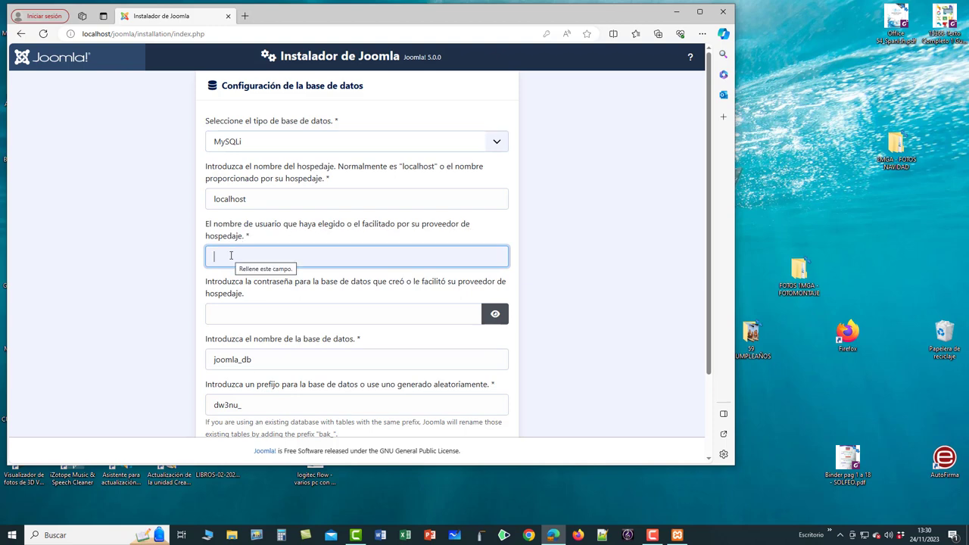
{"action": "type", "text": "root"}
{"action": "left_click", "coordinate": [260, 314]}
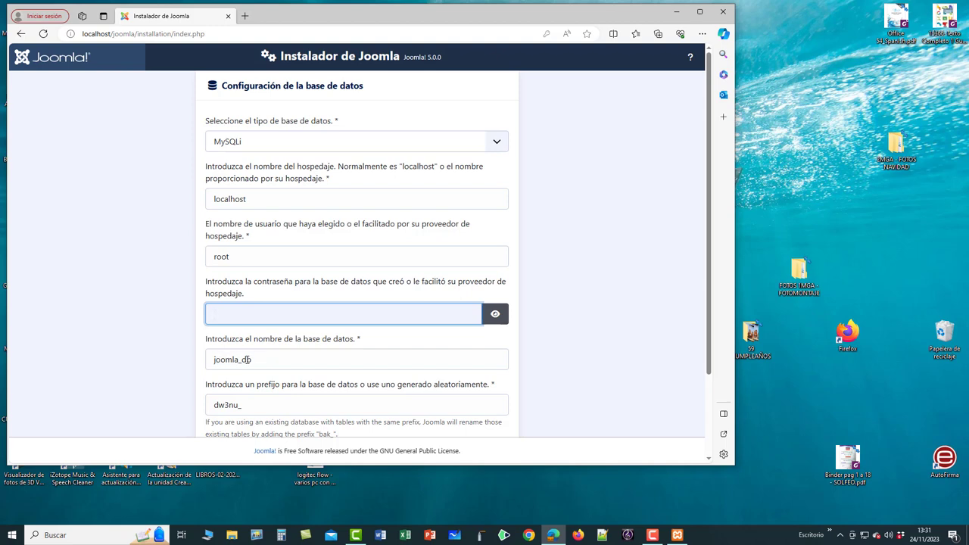
{"action": "left_click", "coordinate": [254, 359]}
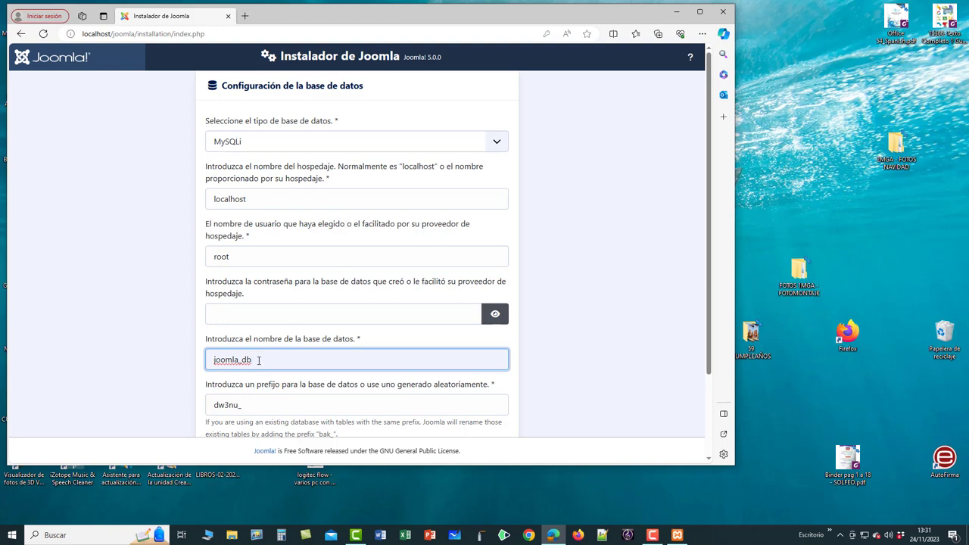
{"action": "key", "text": "BackSpace"}
{"action": "key", "text": "BackSpace"}
{"action": "type", "text": "website"}
Keep prefix dw3nu_ and 'Conexión cifrada' at Predeterminado, then launch the Joomla installation.
{"action": "left_click", "coordinate": [257, 408]}
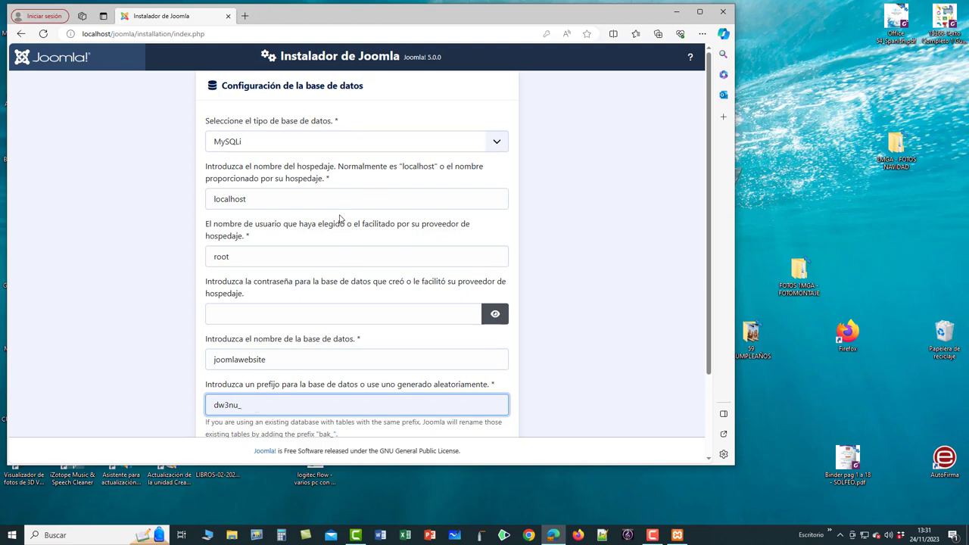
{"action": "scroll", "coordinate": [341, 218], "scroll_direction": "down", "scroll_amount": 2}
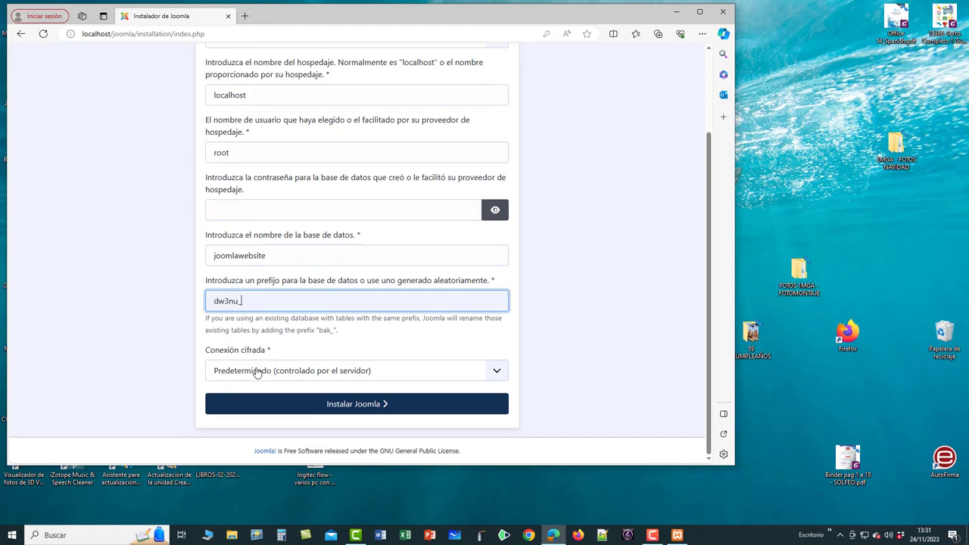
{"action": "left_click", "coordinate": [496, 375]}
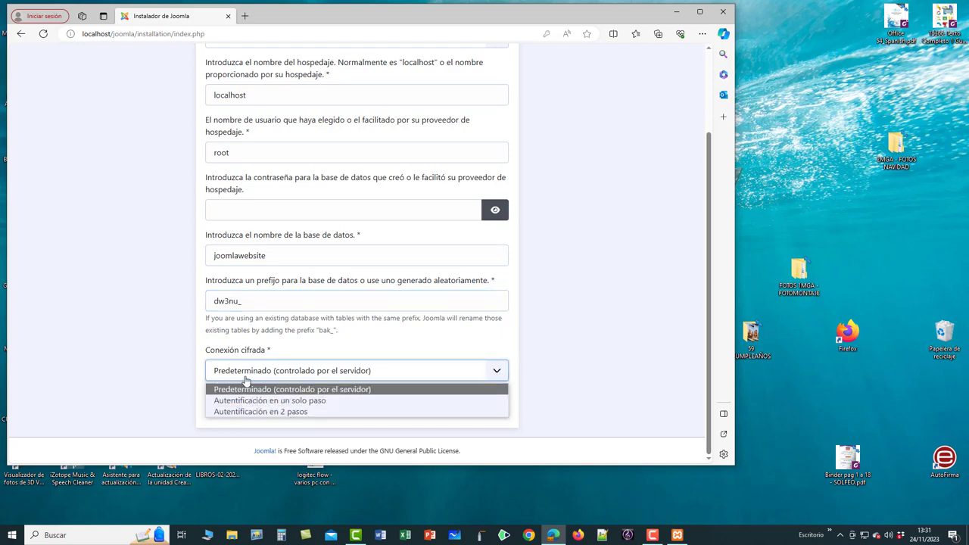
{"action": "left_click", "coordinate": [387, 374]}
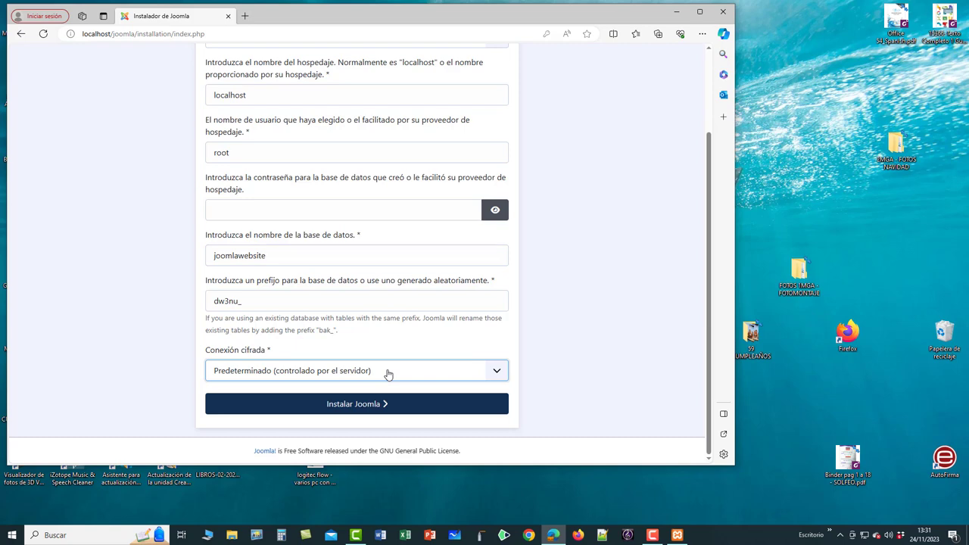
{"action": "left_click", "coordinate": [354, 406]}
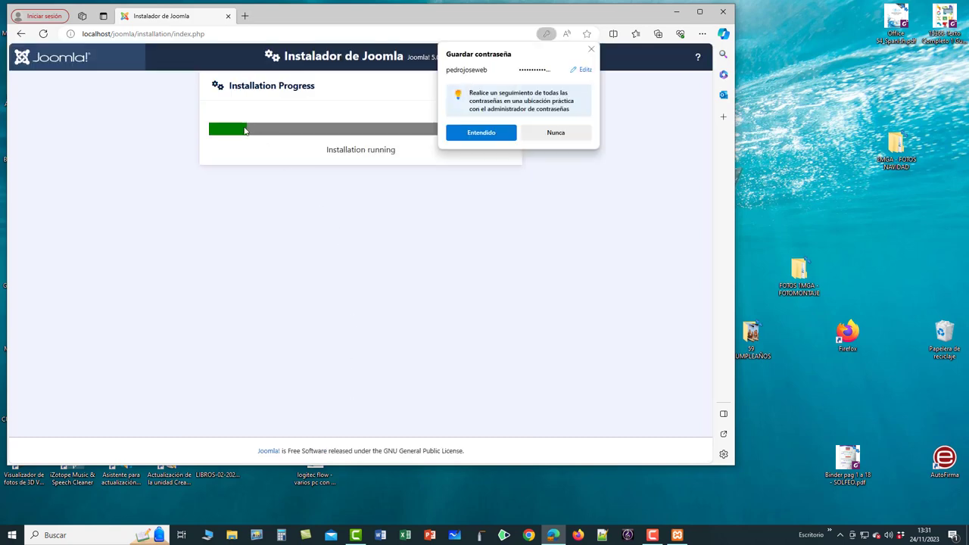
Dismiss Edge's 'Guardar contraseña' prompt and wait for the '¡Felicidades!' completion page.
{"action": "left_click", "coordinate": [556, 133]}
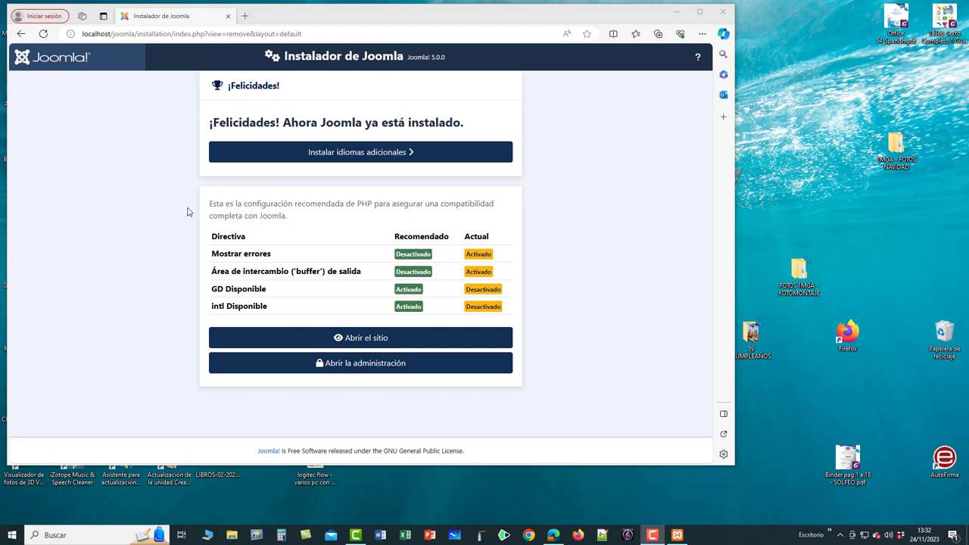
{"action": "left_click", "coordinate": [359, 338]}
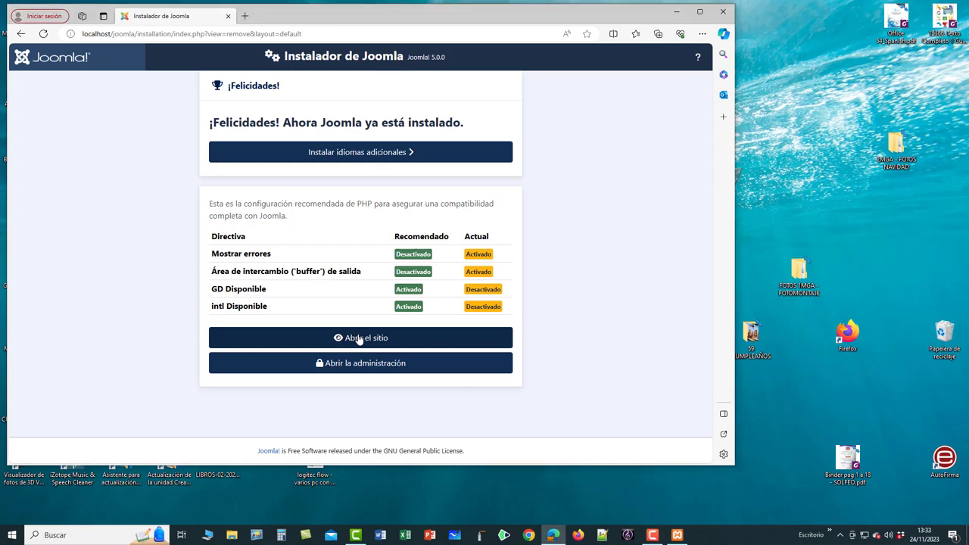
Open the Cassiopeia front end at localhost/joomla and translate it to Spanish, always translating English pages.
{"action": "left_click", "coordinate": [360, 338]}
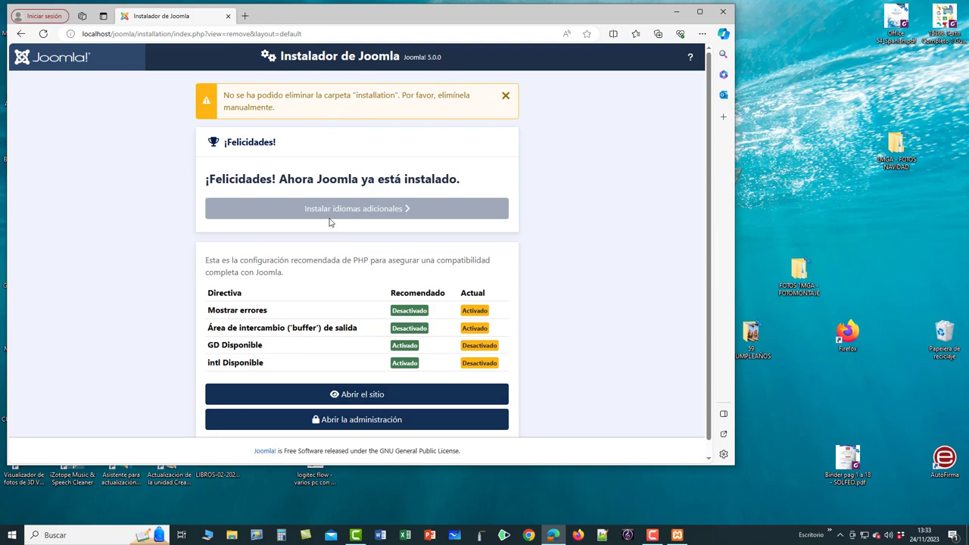
{"action": "left_click", "coordinate": [355, 396]}
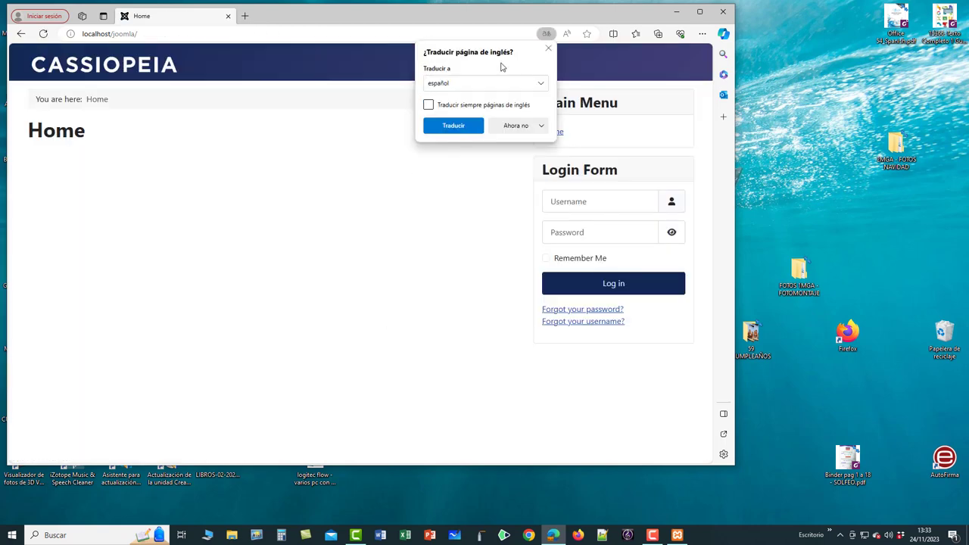
{"action": "left_click", "coordinate": [429, 105]}
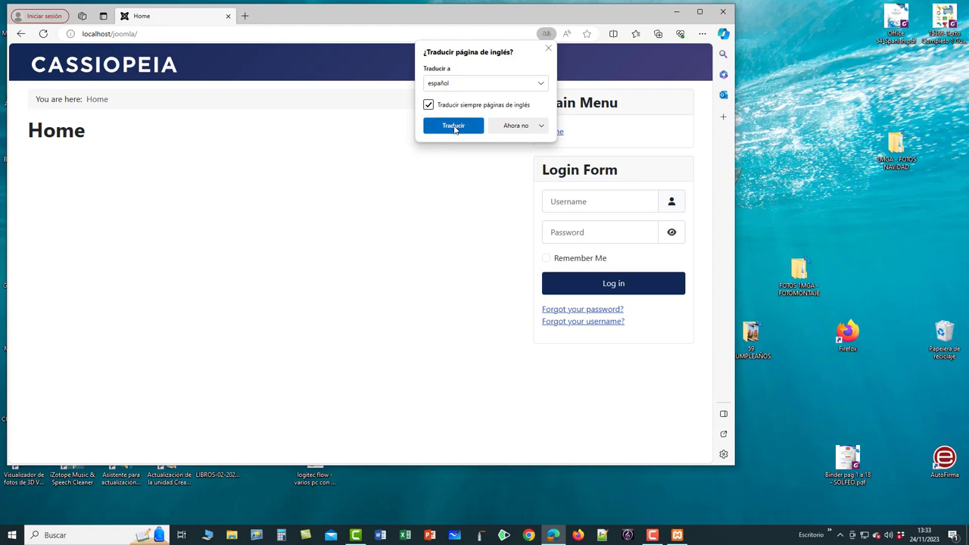
{"action": "left_click", "coordinate": [456, 129]}
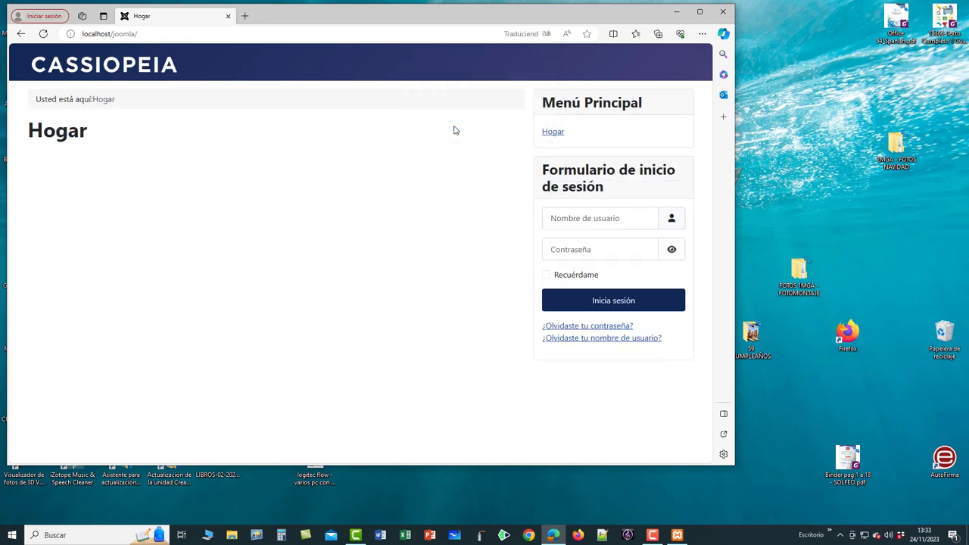